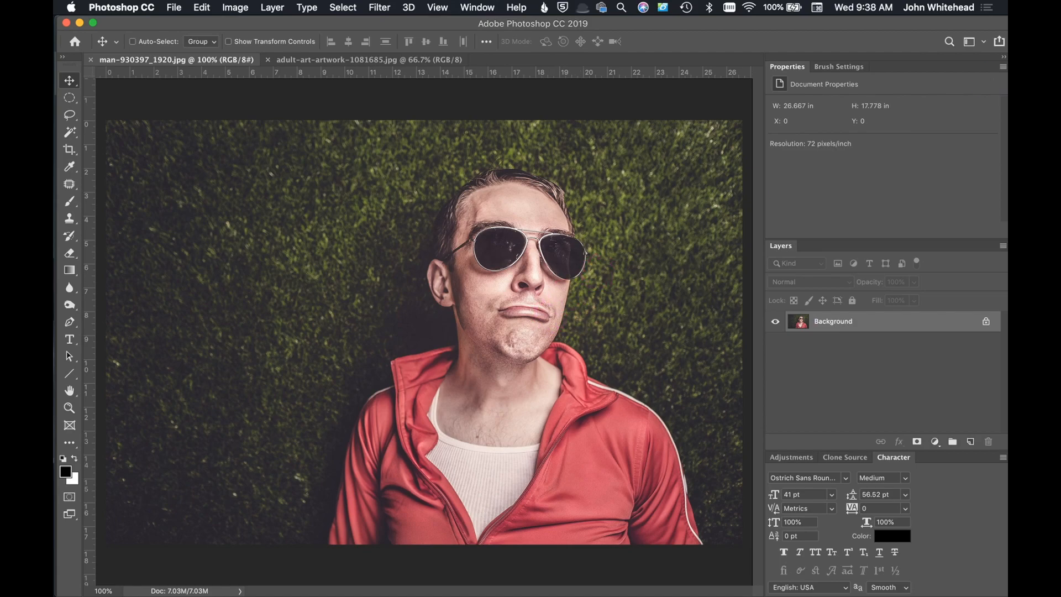
# Step: Create a new action named Comic Effect in the Default Actions set with the color Orange and start recording, moving the Actions panel aside
pyautogui.hotkey('alt', 'F9')
pyautogui.moveTo(734, 171); pyautogui.dragTo(525, 124)
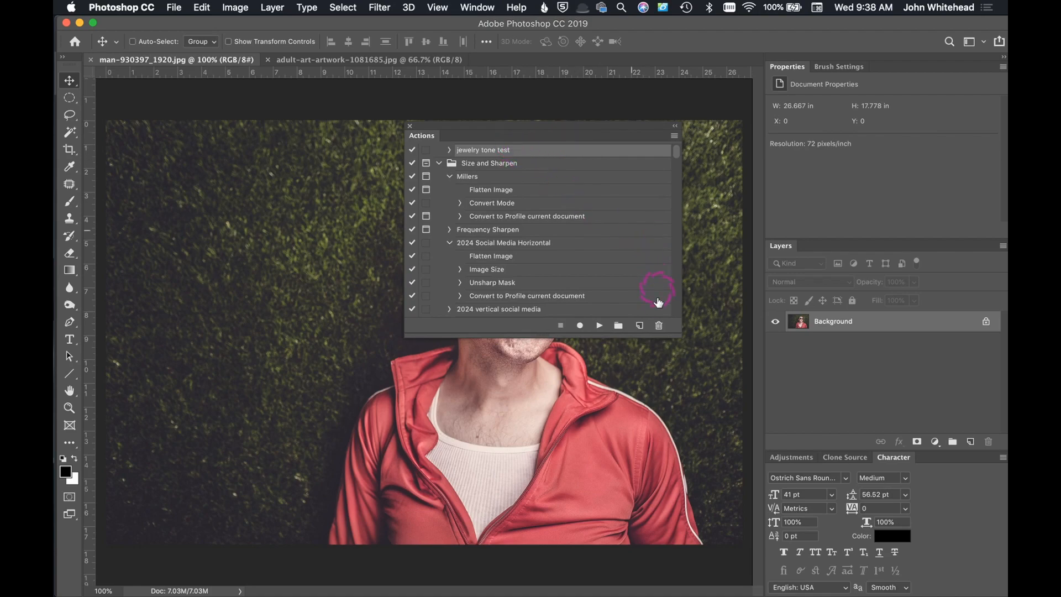
pyautogui.click(640, 326)
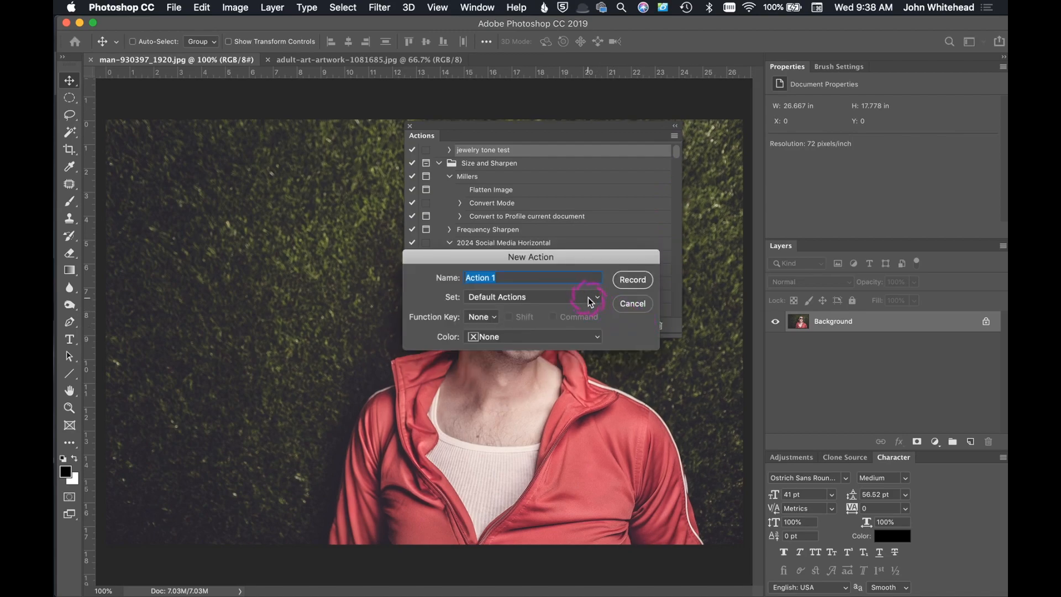
pyautogui.write('Comic Effect')
pyautogui.click(552, 334)
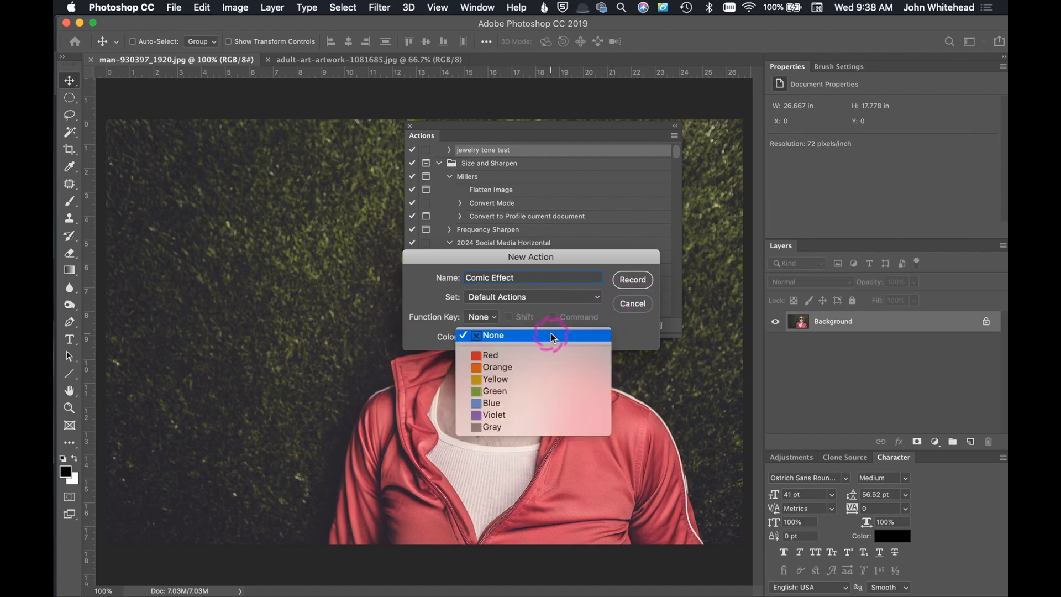
pyautogui.click(551, 367)
pyautogui.click(630, 284)
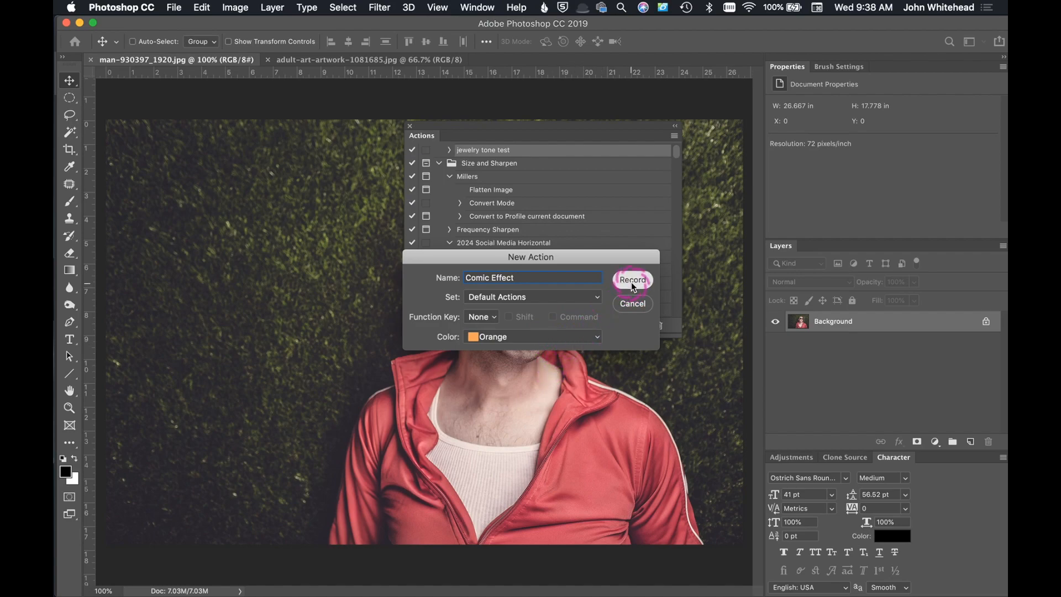
pyautogui.click(496, 132)
pyautogui.moveTo(496, 124); pyautogui.dragTo(1007, 127)
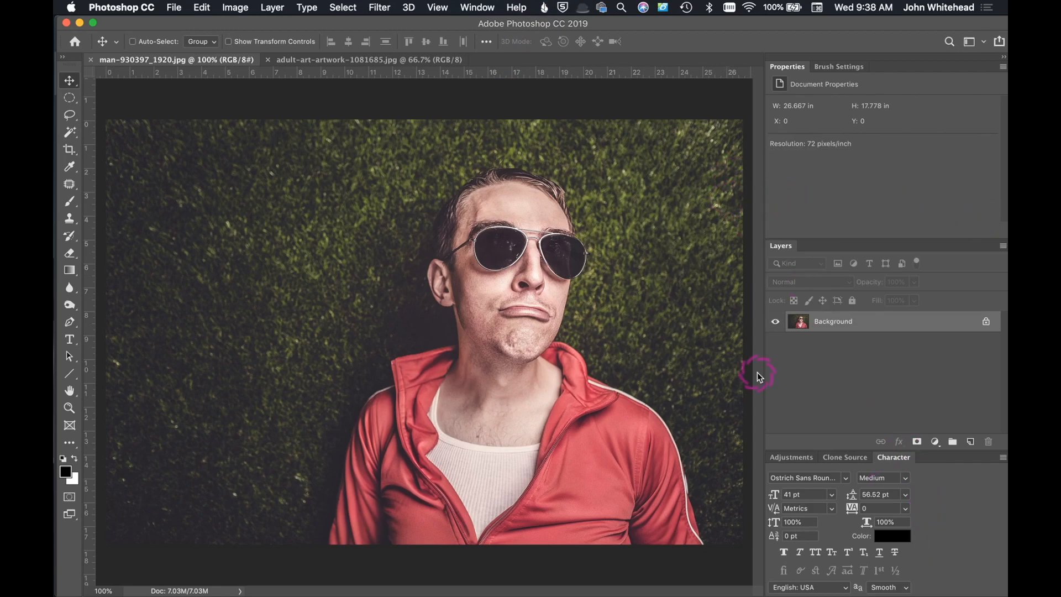
# Step: Resize the portrait image to a width of 1500 pixels, keeping its proportions
pyautogui.click(820, 325)
pyautogui.moveTo(819, 325); pyautogui.dragTo(835, 334)
pyautogui.click(241, 6)
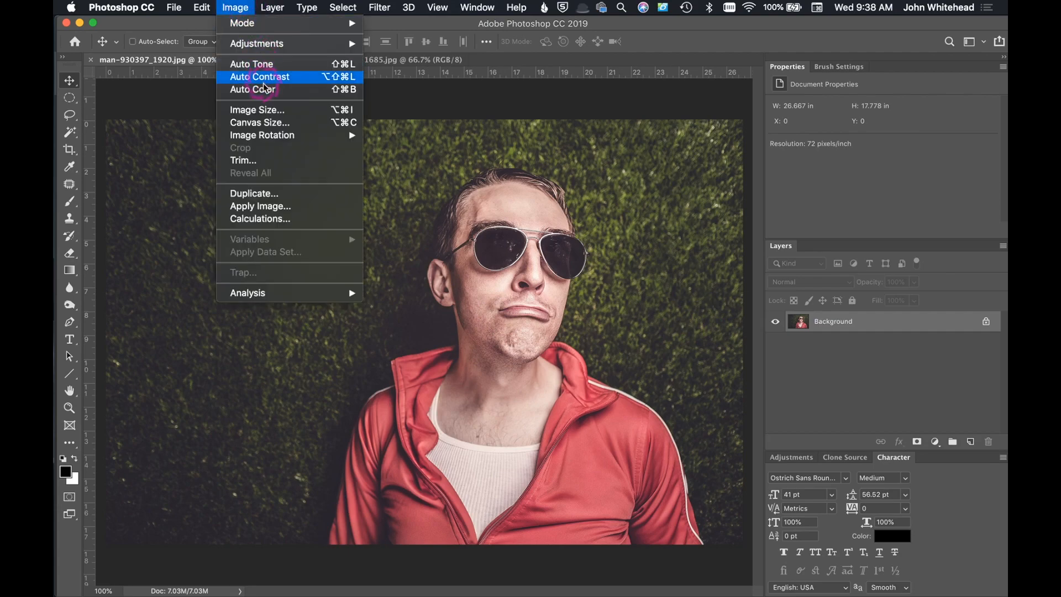
pyautogui.click(268, 111)
pyautogui.doubleClick(628, 186)
pyautogui.write('1500')
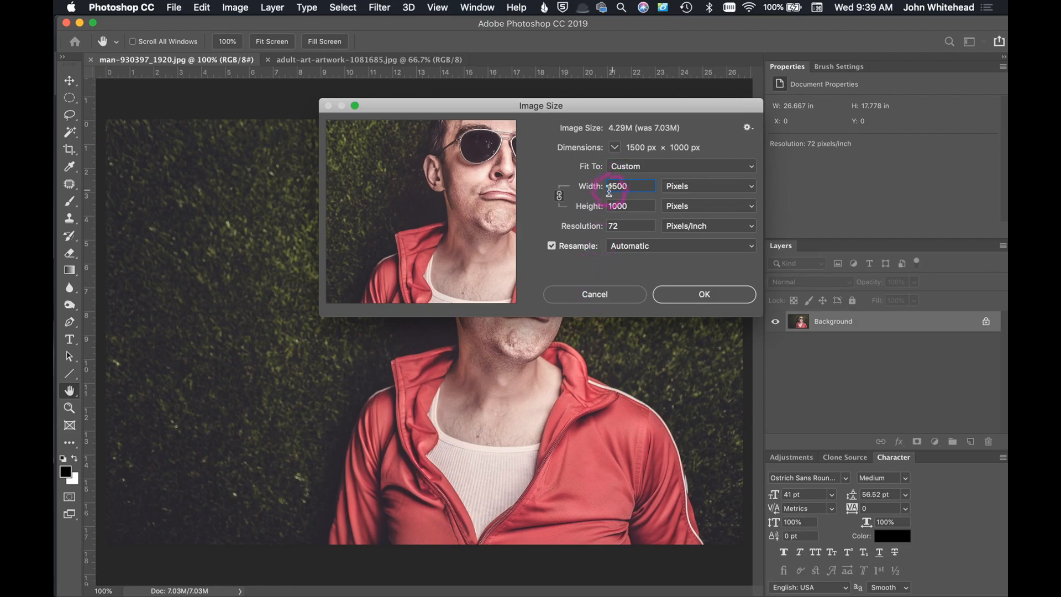
pyautogui.moveTo(607, 186); pyautogui.dragTo(639, 185)
pyautogui.click(697, 295)
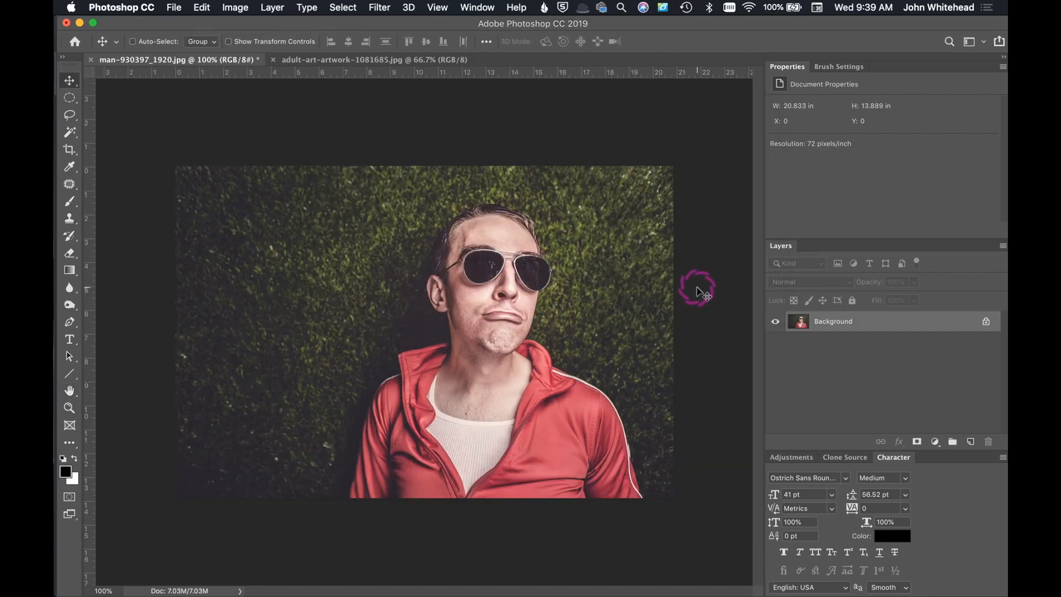
# Step: Duplicate the Background layer as a new layer named Poster Edges
pyautogui.press('super+plus')
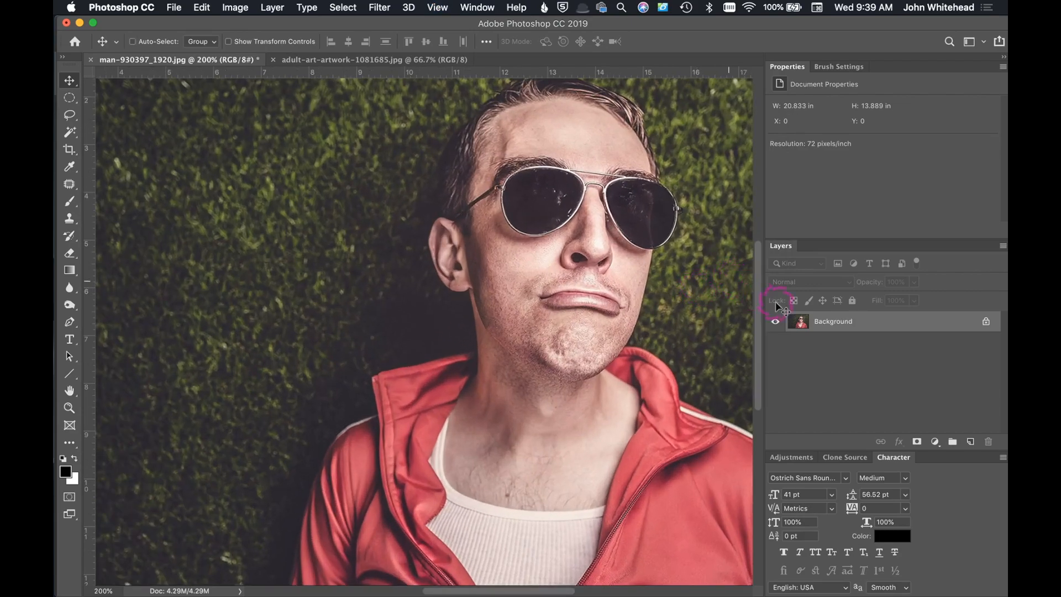
pyautogui.click(281, 9)
pyautogui.moveTo(282, 23)
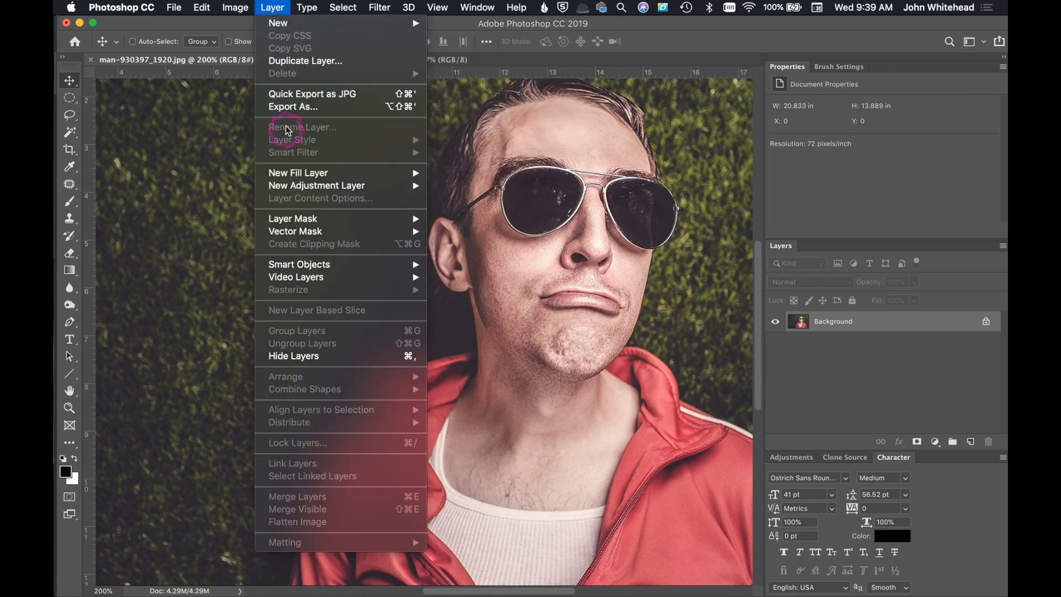
pyautogui.click(278, 60)
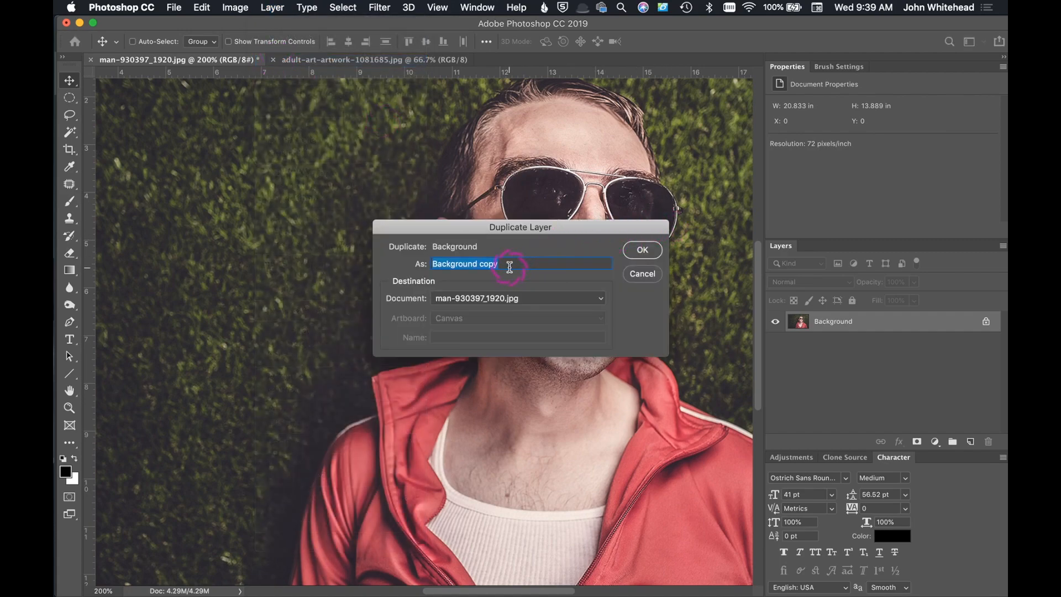
pyautogui.write('Poster Edges')
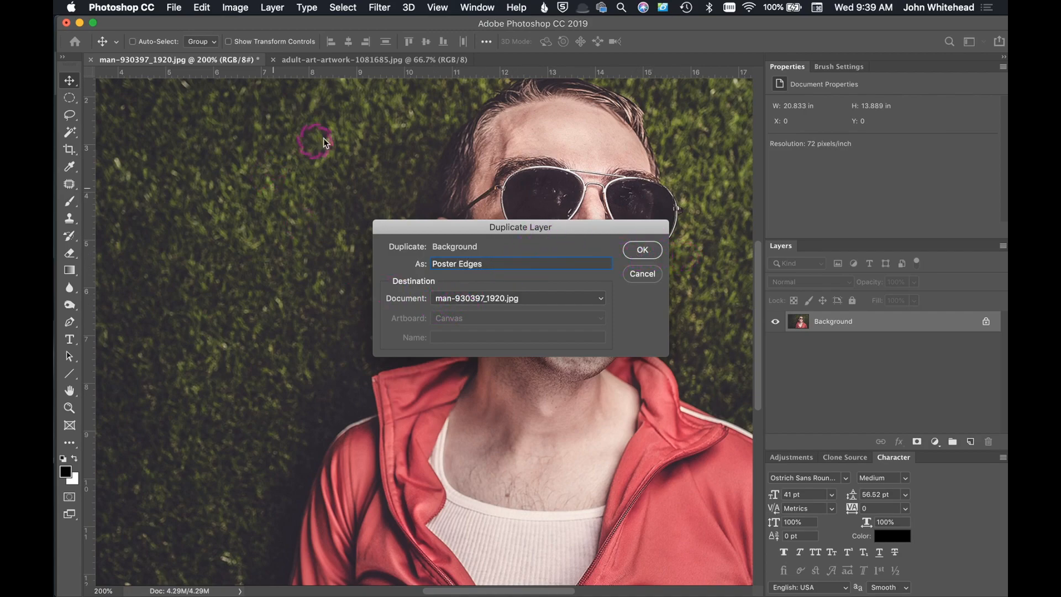
pyautogui.click(644, 251)
# Step: Duplicate the Poster Edges layer as a new layer named HalfTone
pyautogui.click(840, 322)
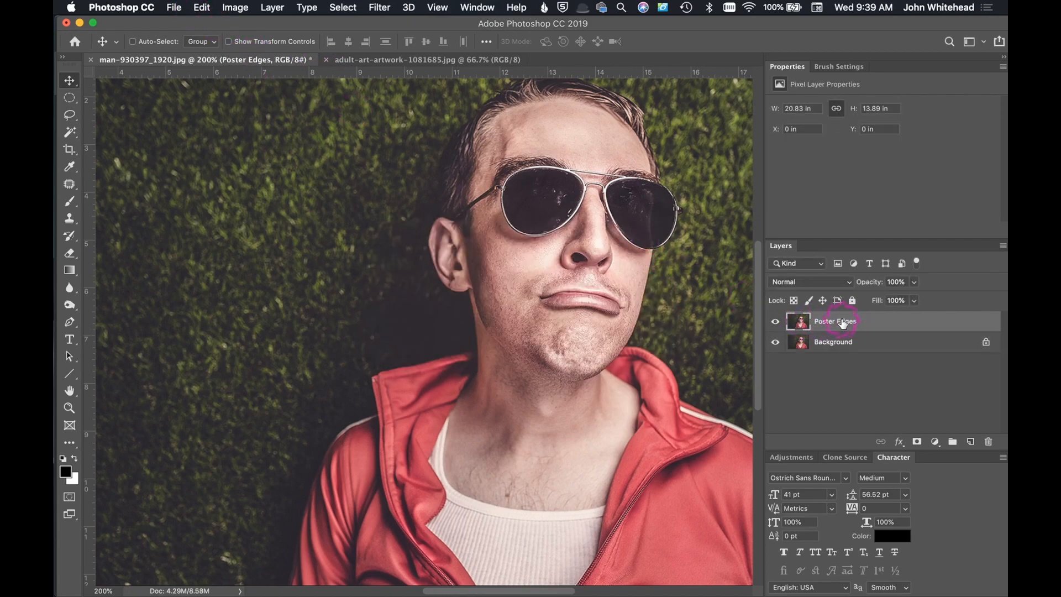
pyautogui.click(273, 7)
pyautogui.click(272, 7)
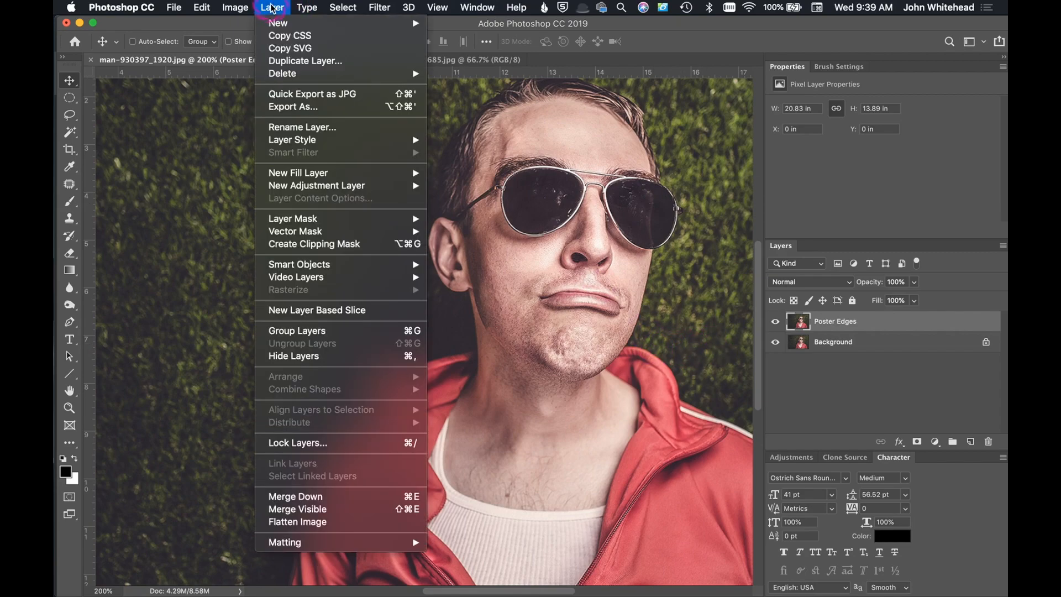
pyautogui.click(283, 62)
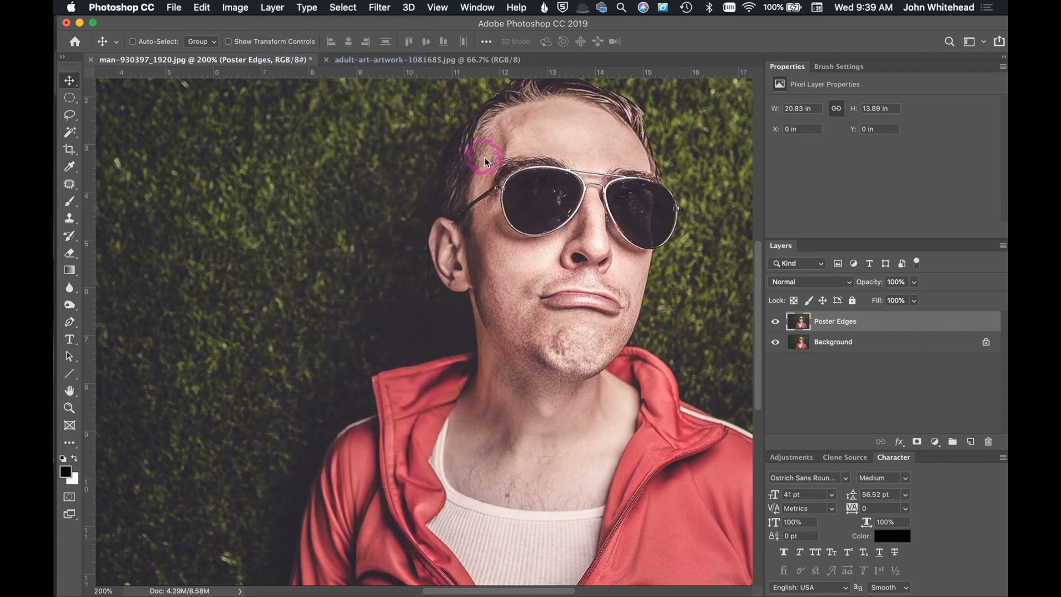
pyautogui.write('HalfT')
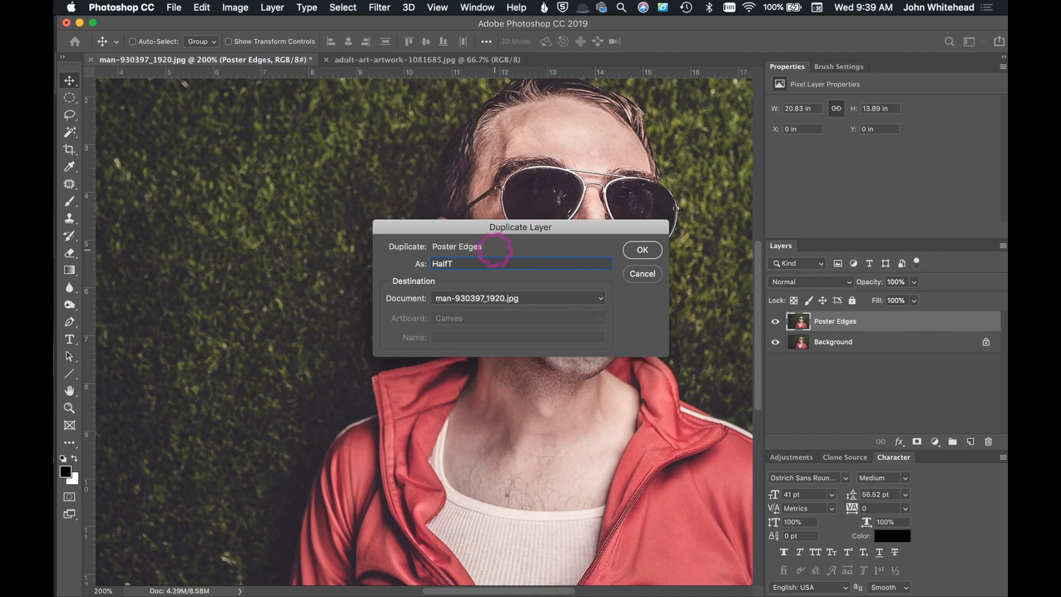
pyautogui.write('one')
pyautogui.click(655, 254)
# Step: Hide the HalfTone layer and choose the artistic Poster Edges filter in the Filter Gallery for the Poster Edges layer
pyautogui.click(771, 325)
pyautogui.click(807, 345)
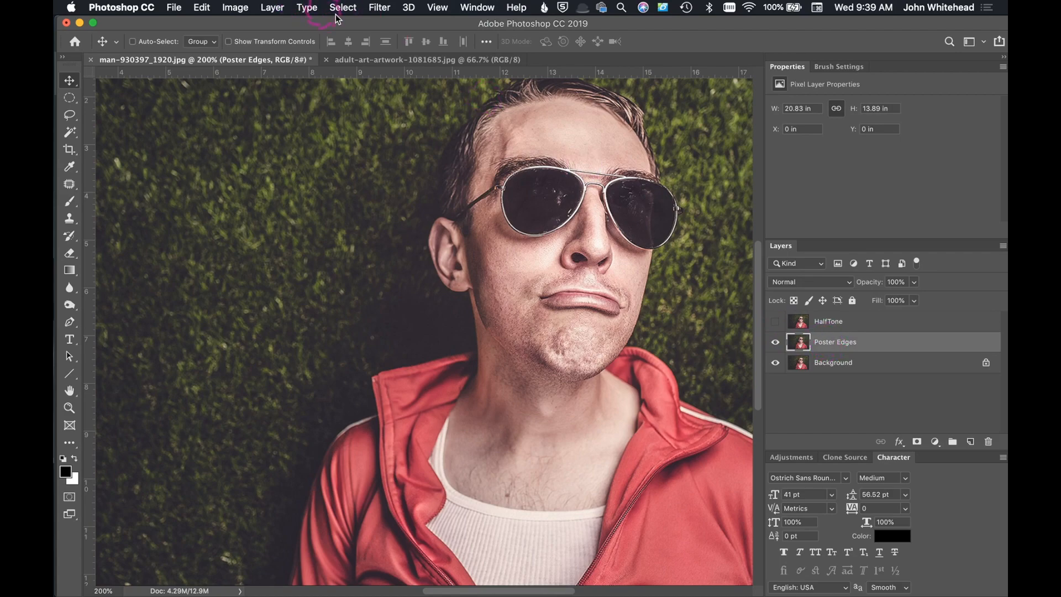
pyautogui.click(387, 8)
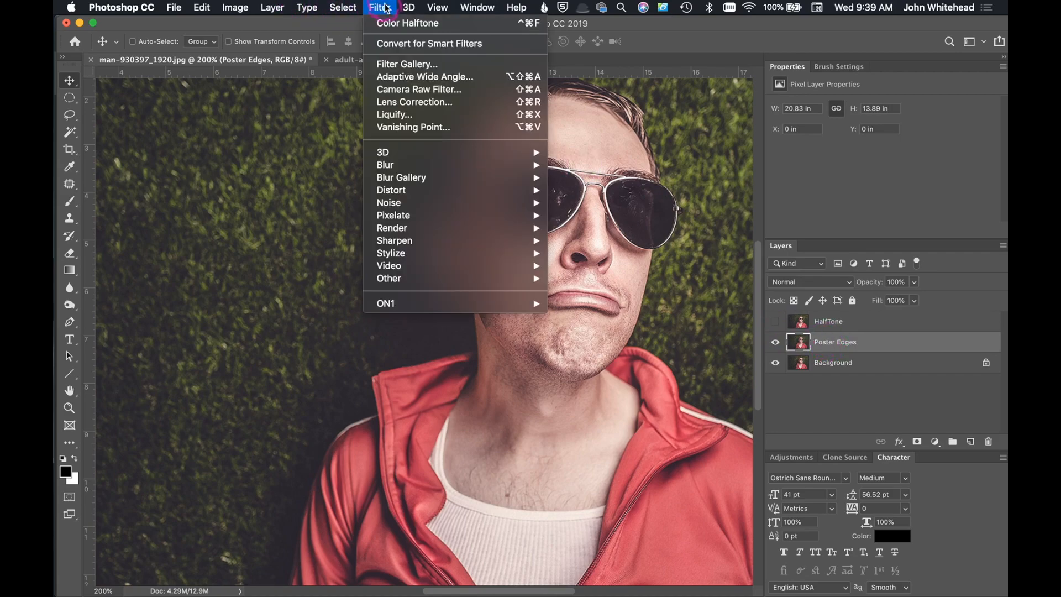
pyautogui.click(395, 63)
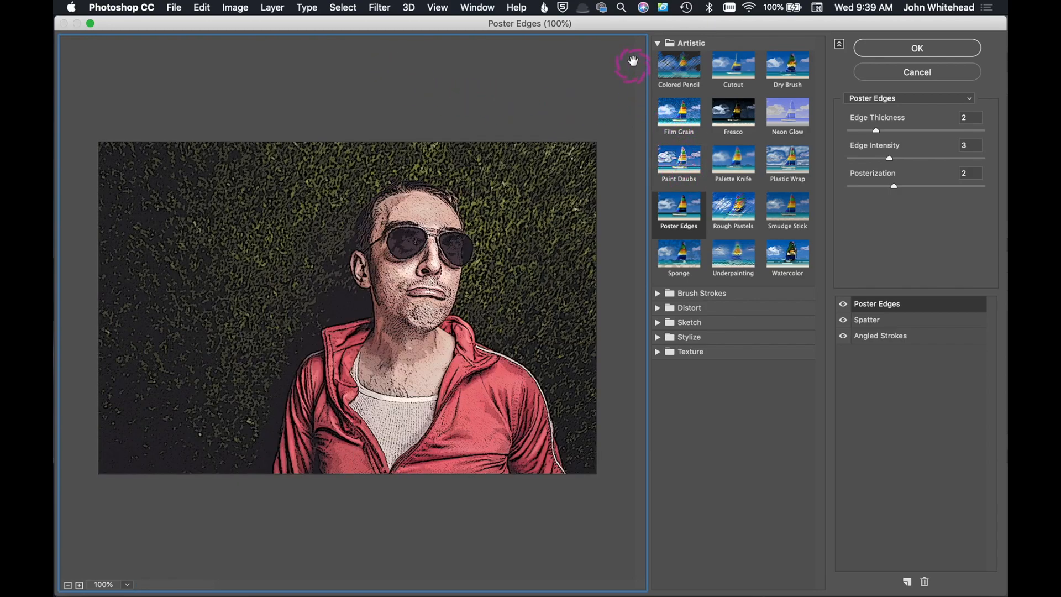
pyautogui.click(656, 43)
pyautogui.click(657, 43)
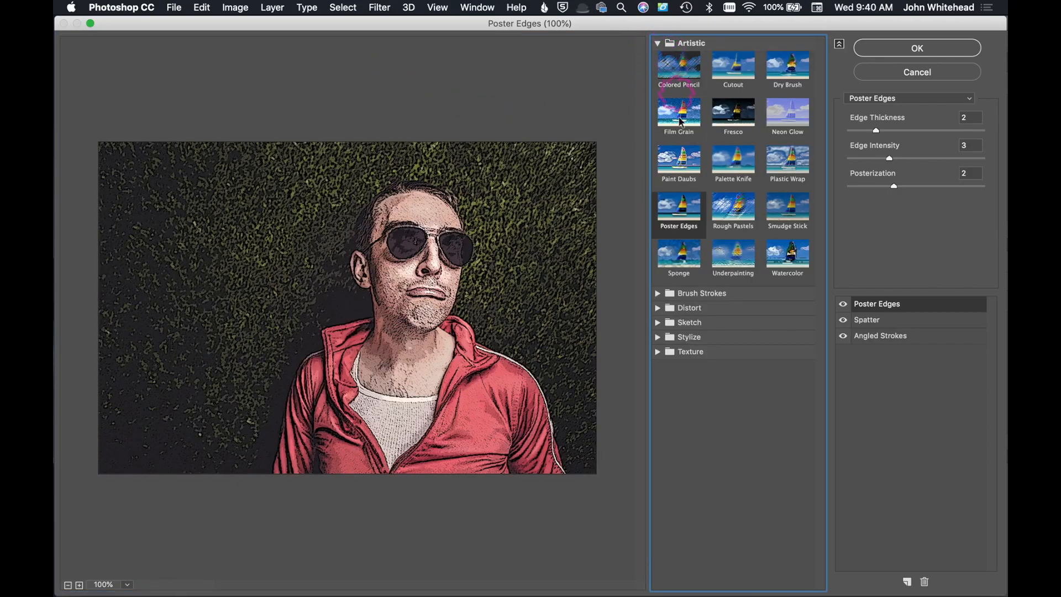
pyautogui.click(679, 214)
# Step: Apply the Poster Edges filter with Edge Thickness 2, Edge Intensity 3 and Posterization 2
pyautogui.moveTo(878, 134); pyautogui.dragTo(895, 137)
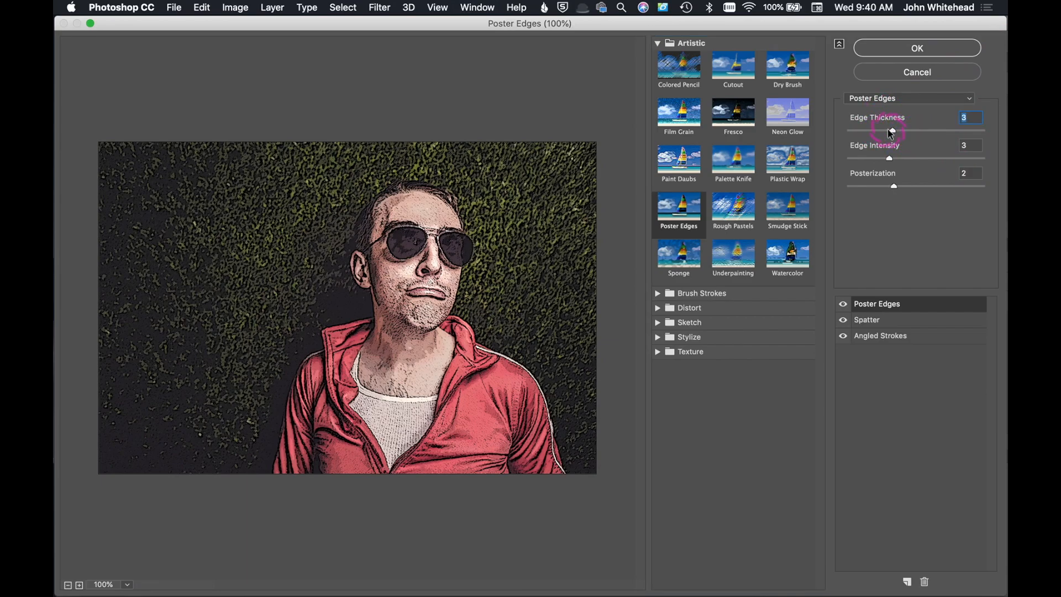
pyautogui.moveTo(893, 135); pyautogui.dragTo(869, 160)
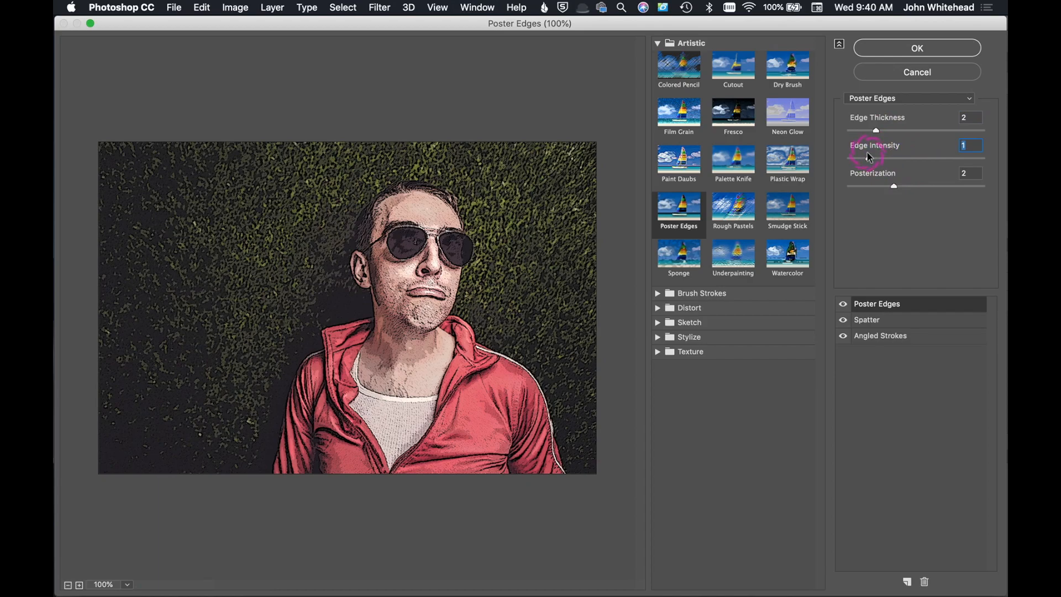
pyautogui.moveTo(868, 160); pyautogui.dragTo(887, 162)
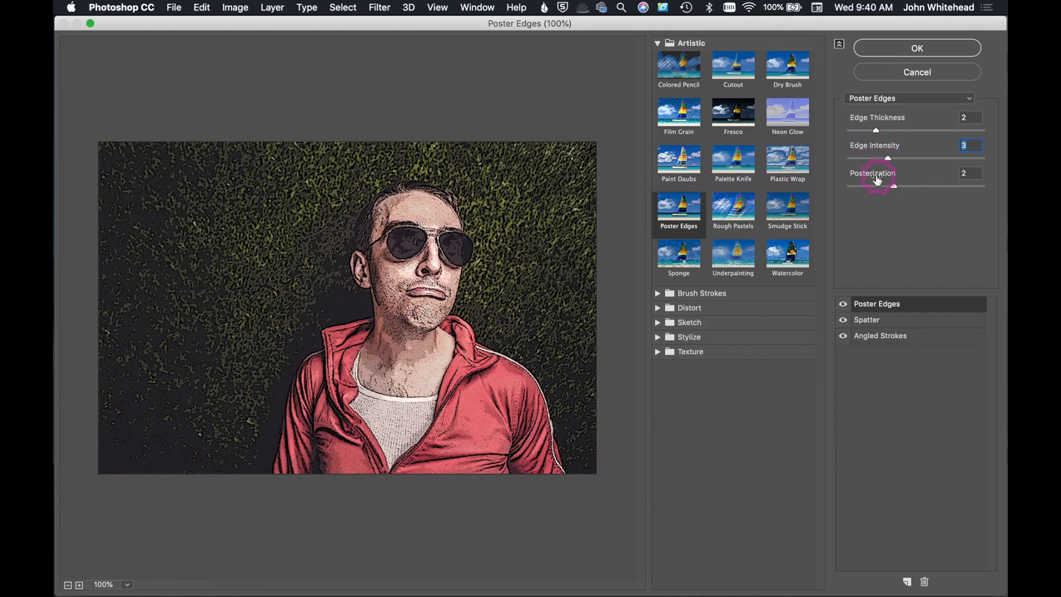
pyautogui.moveTo(893, 186); pyautogui.dragTo(931, 187)
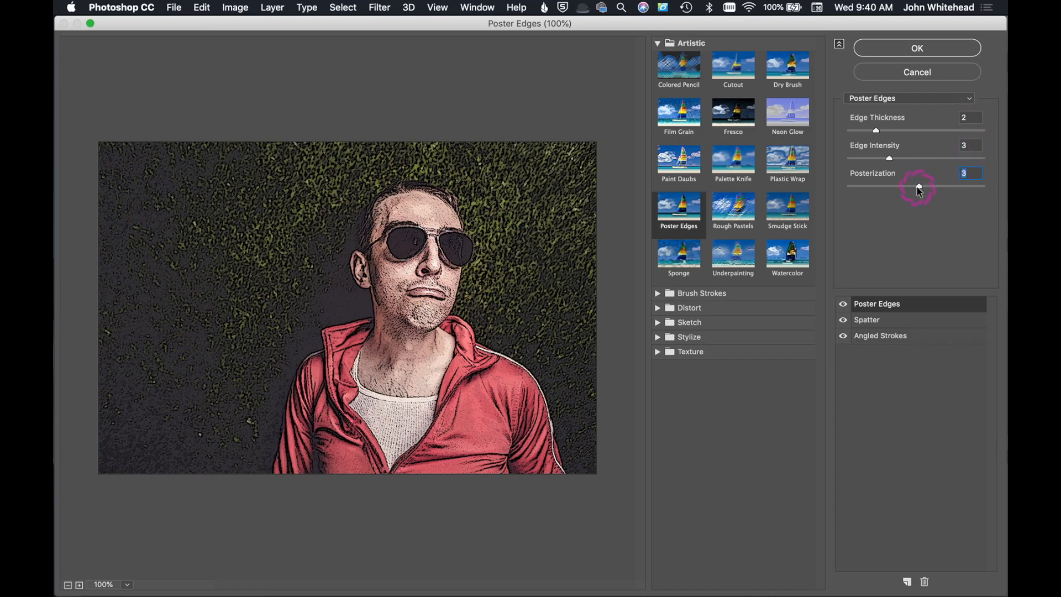
pyautogui.moveTo(909, 190); pyautogui.dragTo(900, 191)
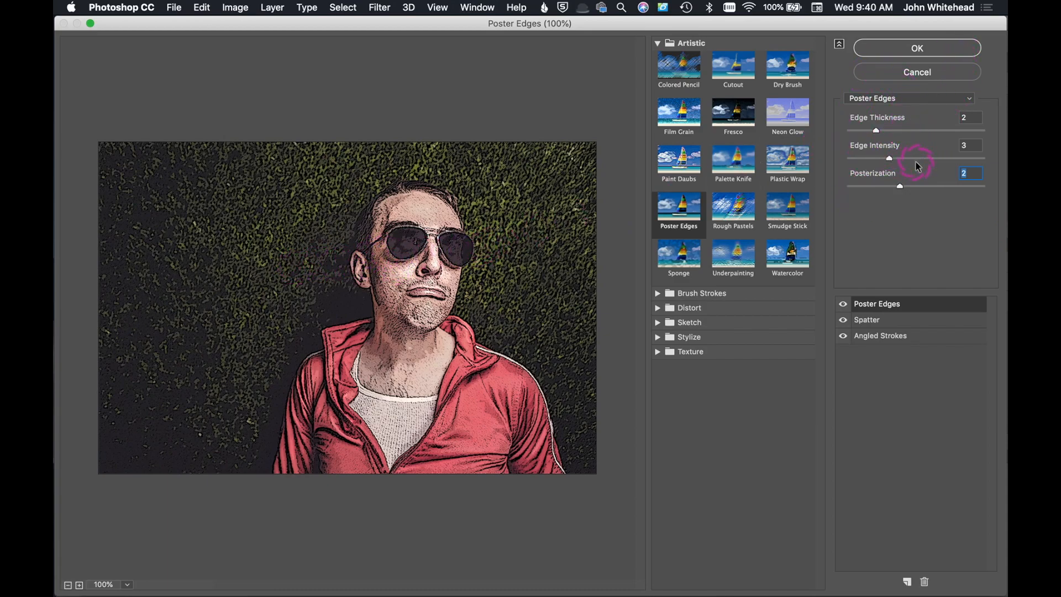
pyautogui.click(912, 49)
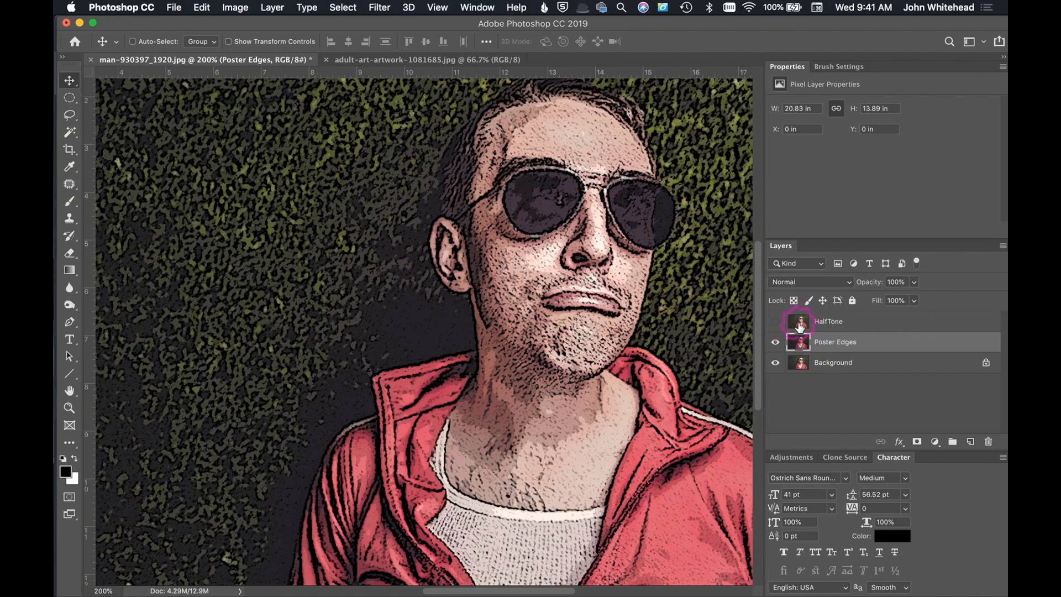
# Step: Show the HalfTone layer, apply Color Halftone to it with a maximum radius of 4 pixels, and set its blend mode to Soft Light
pyautogui.click(774, 323)
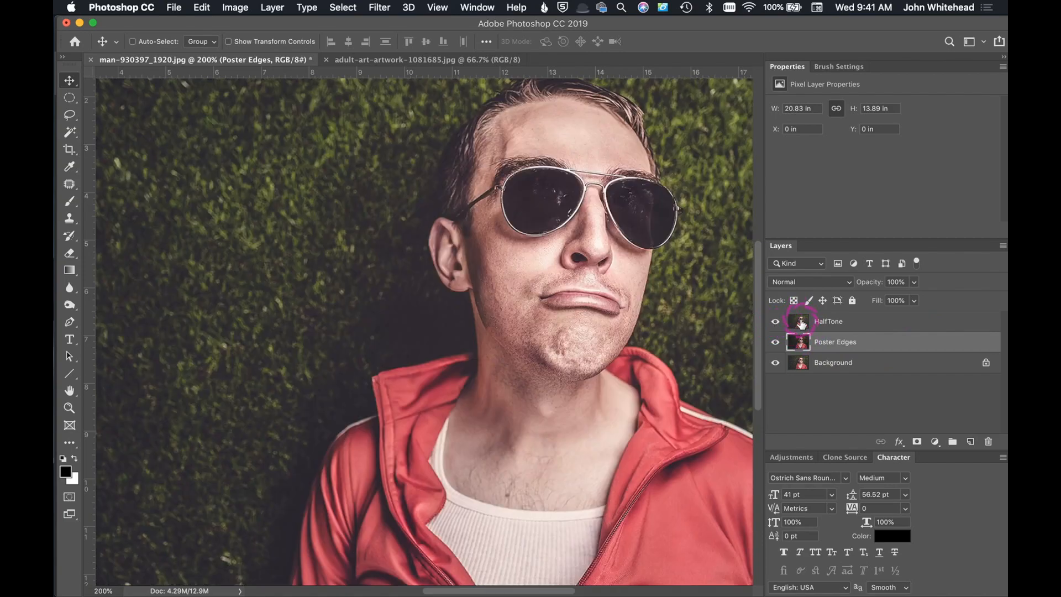
pyautogui.click(800, 323)
pyautogui.click(379, 7)
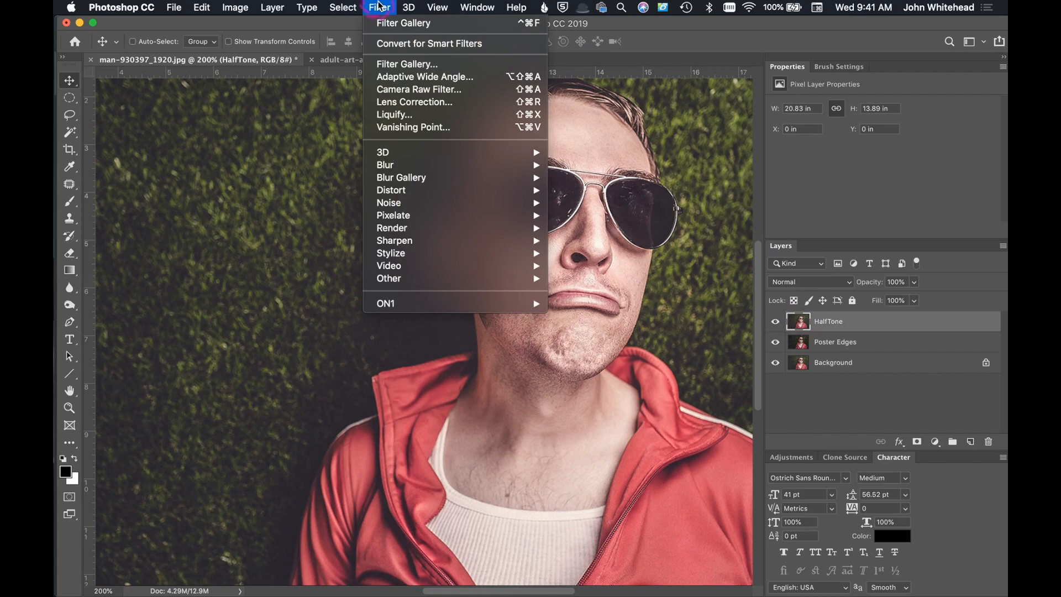
pyautogui.moveTo(392, 216)
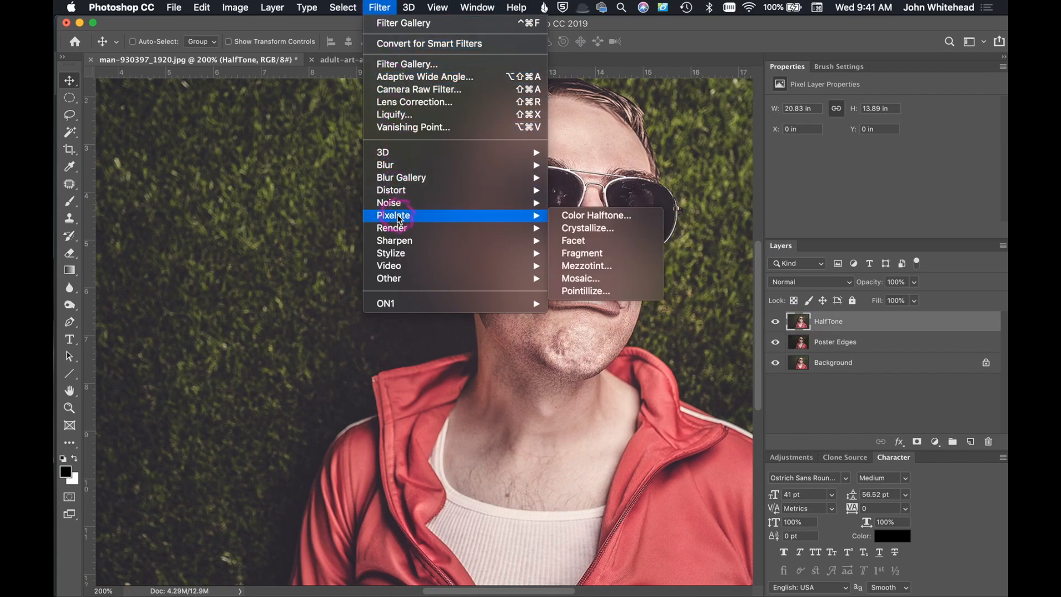
pyautogui.click(581, 214)
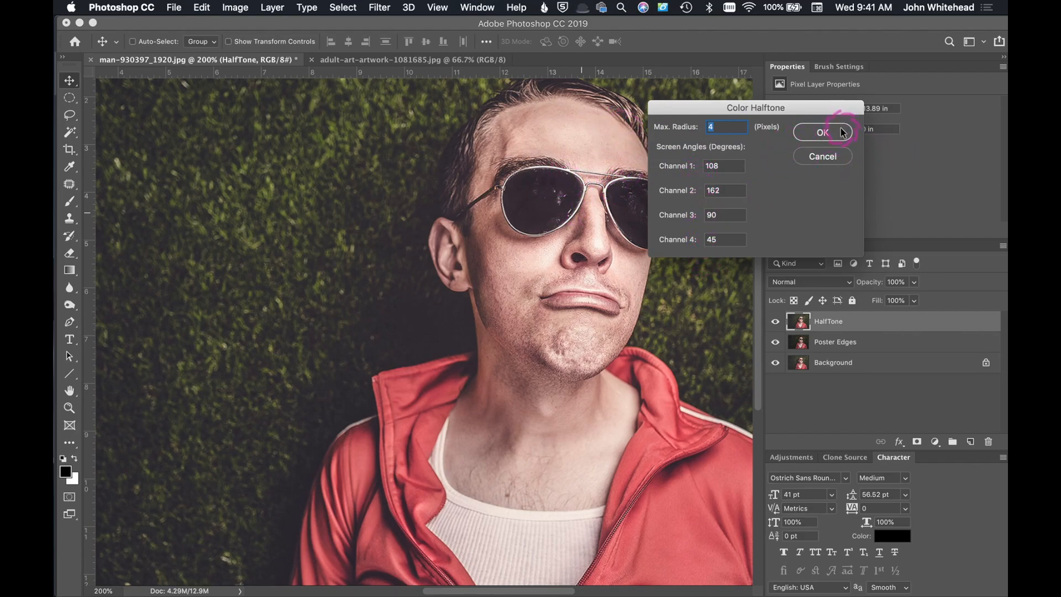
pyautogui.click(840, 133)
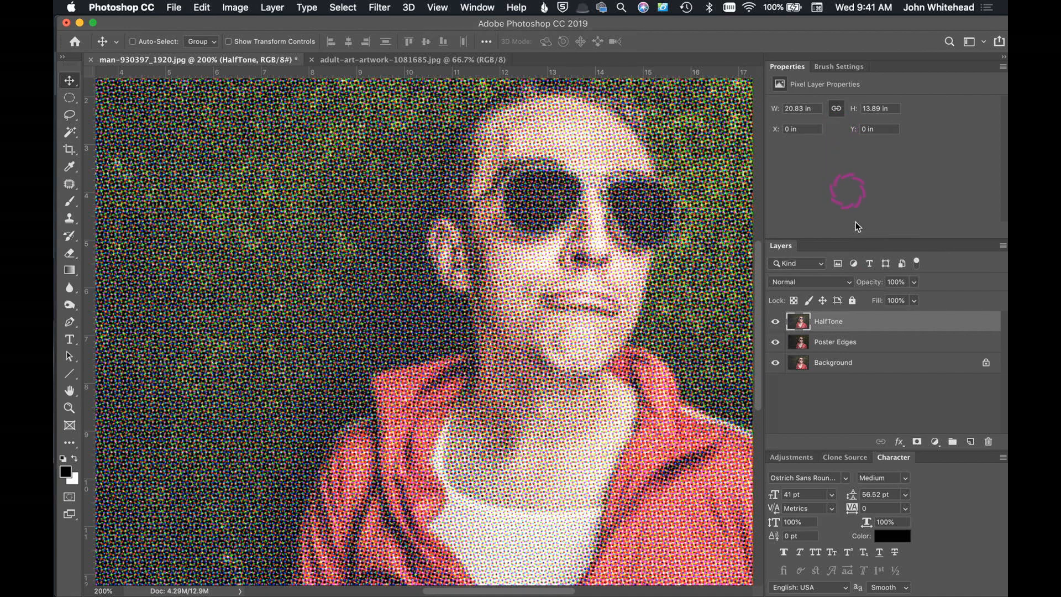
pyautogui.click(827, 283)
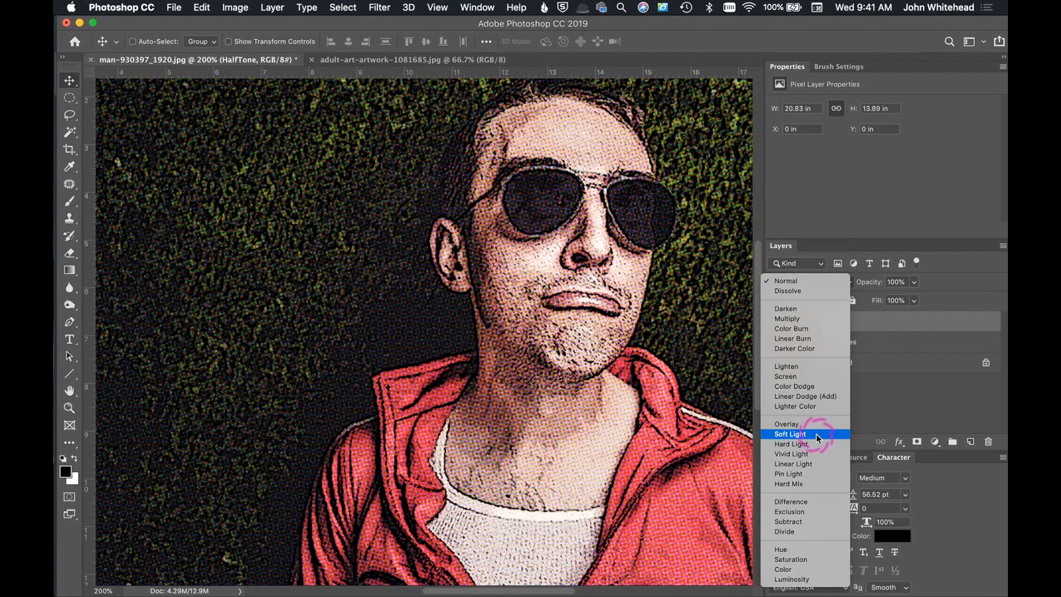
pyautogui.click(815, 433)
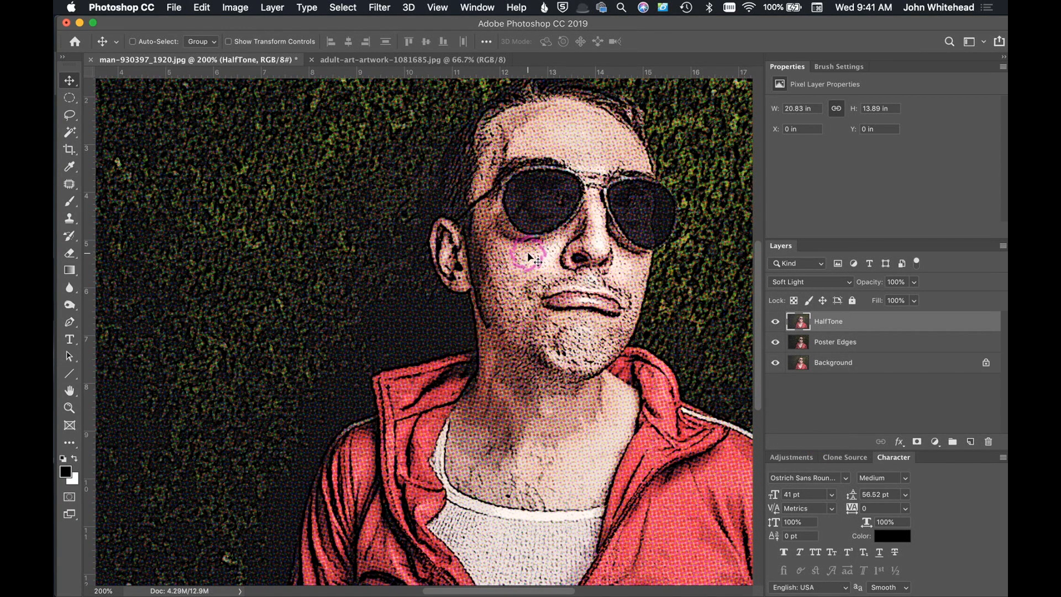
# Step: Add a Vibrance adjustment layer above the Poster Edges layer with Vibrance +23 and Saturation +25
pyautogui.click(797, 344)
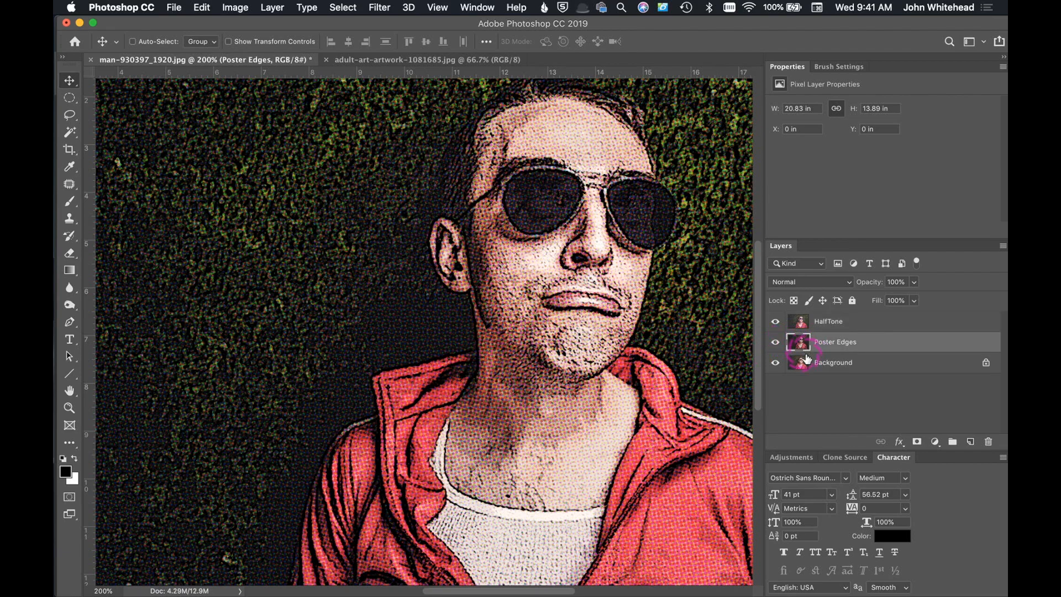
pyautogui.click(933, 443)
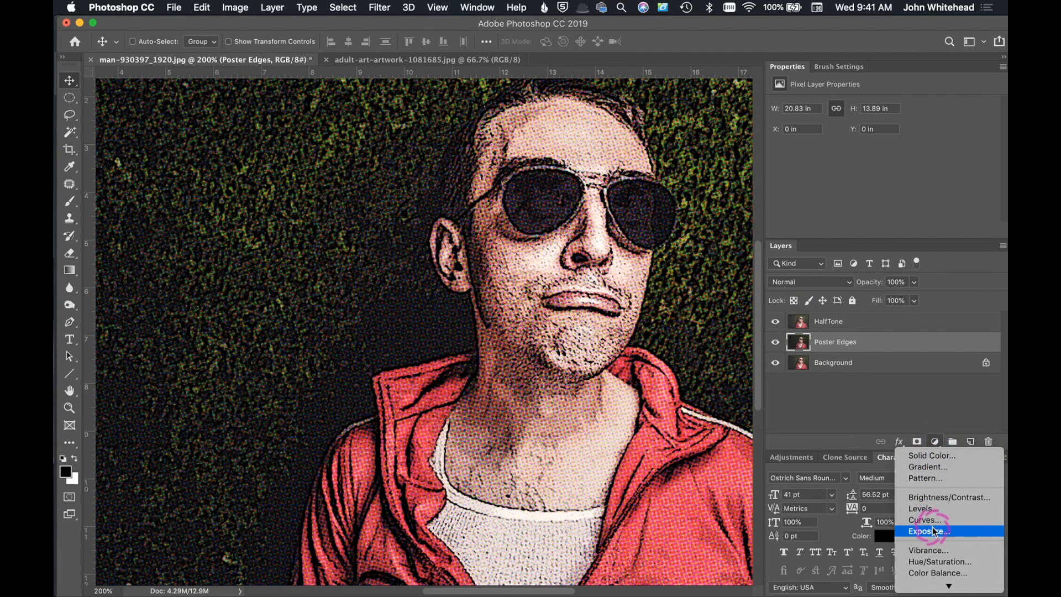
pyautogui.click(930, 550)
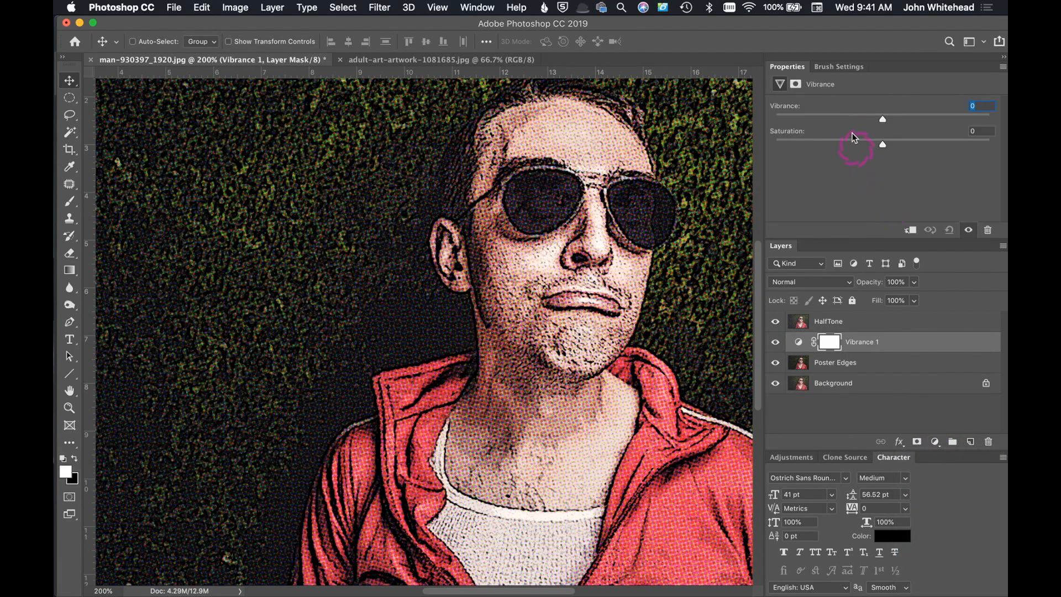
pyautogui.moveTo(884, 118); pyautogui.dragTo(908, 145)
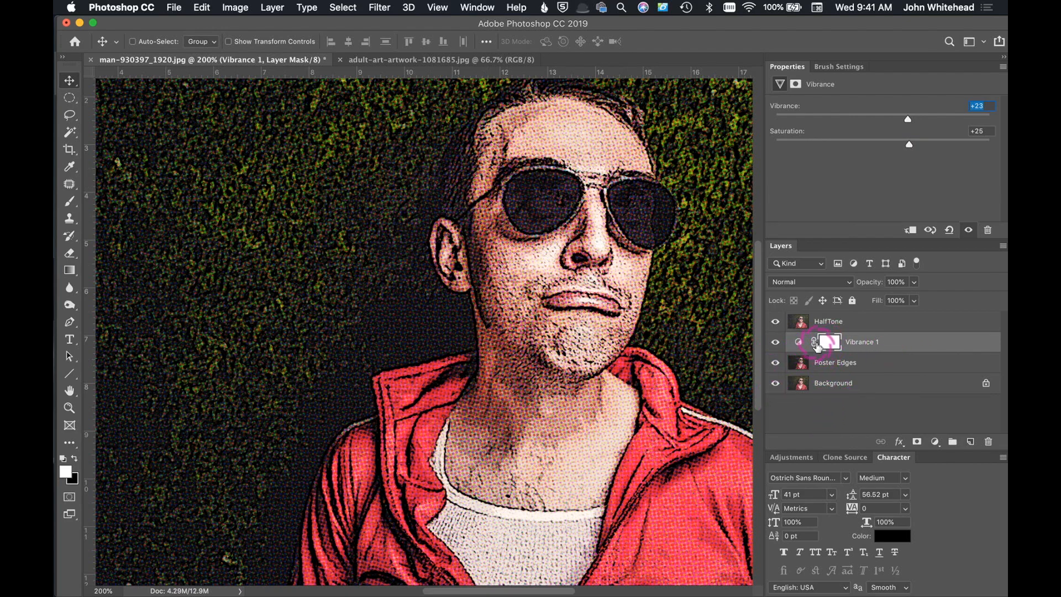
pyautogui.press('super+minus')
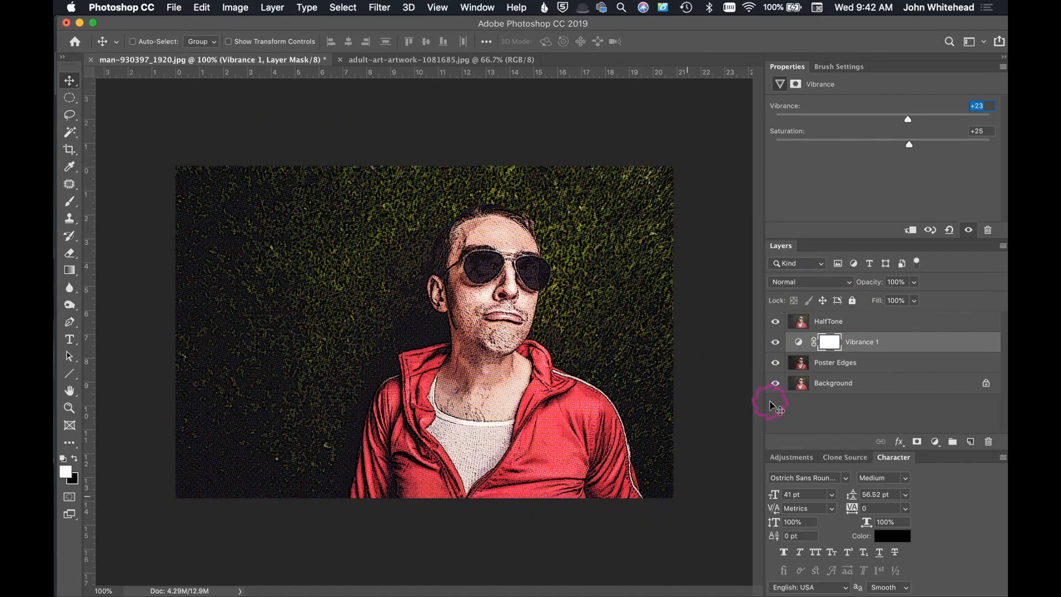
# Step: Select the HalfTone layer and flatten the image
pyautogui.click(800, 322)
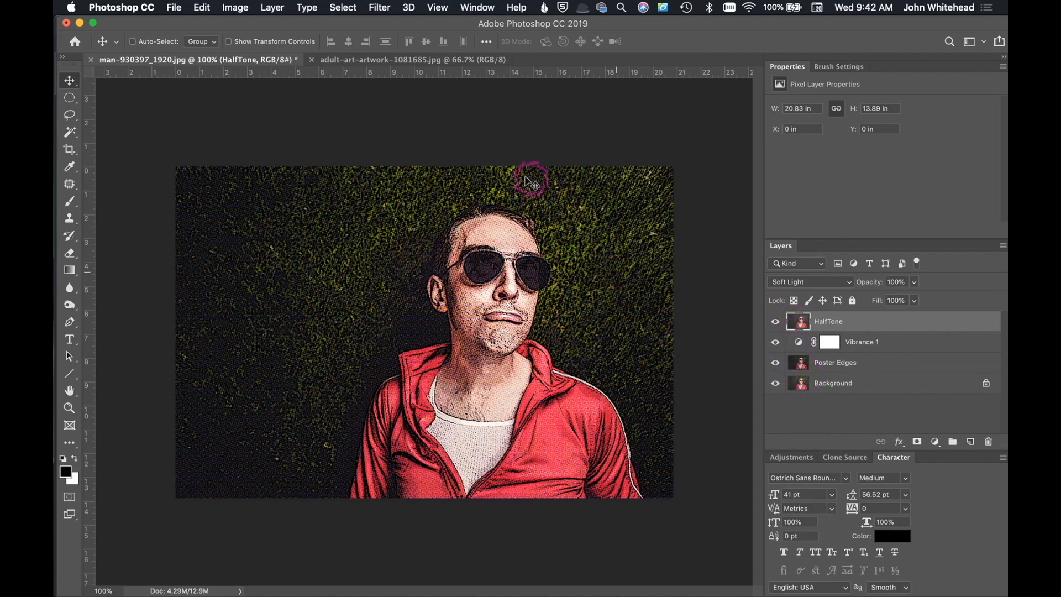
pyautogui.click(273, 7)
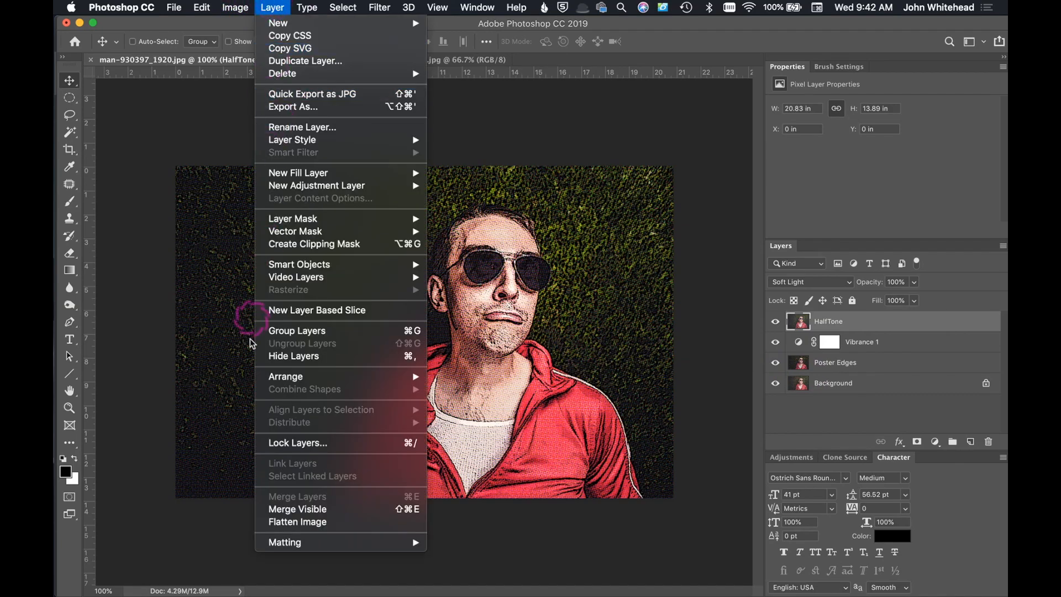
pyautogui.click(284, 523)
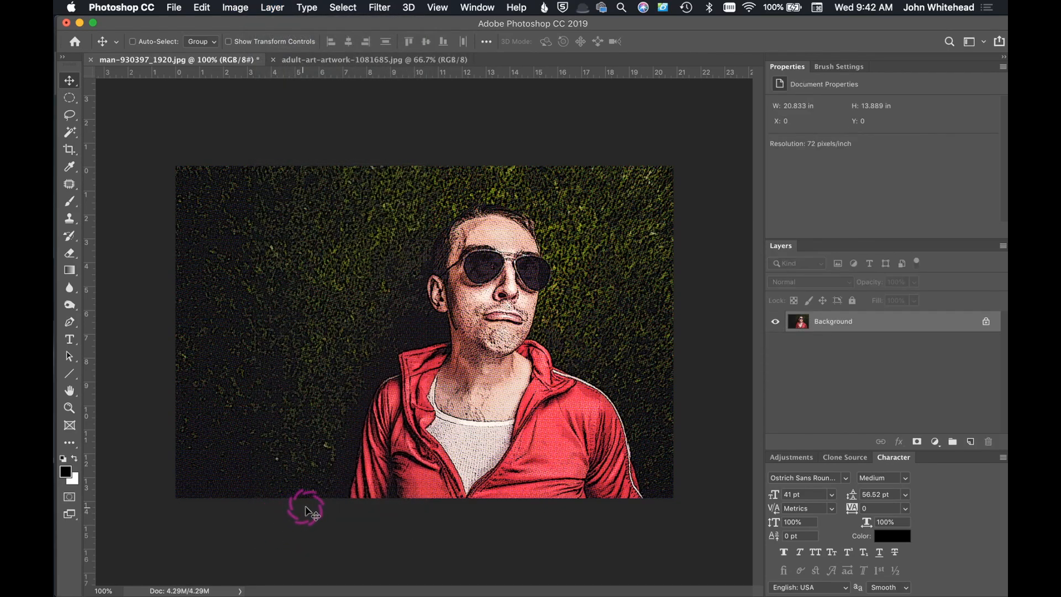
# Step: Extend the canvas by 20 pixels in width and height, relative to its current size, with a black extension color
pyautogui.click(245, 6)
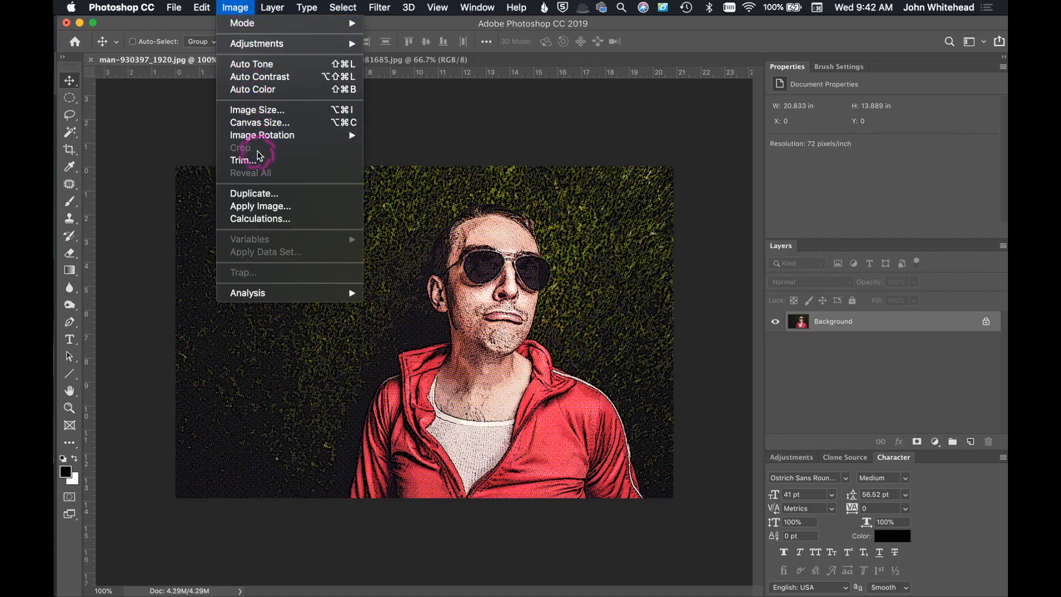
pyautogui.click(254, 122)
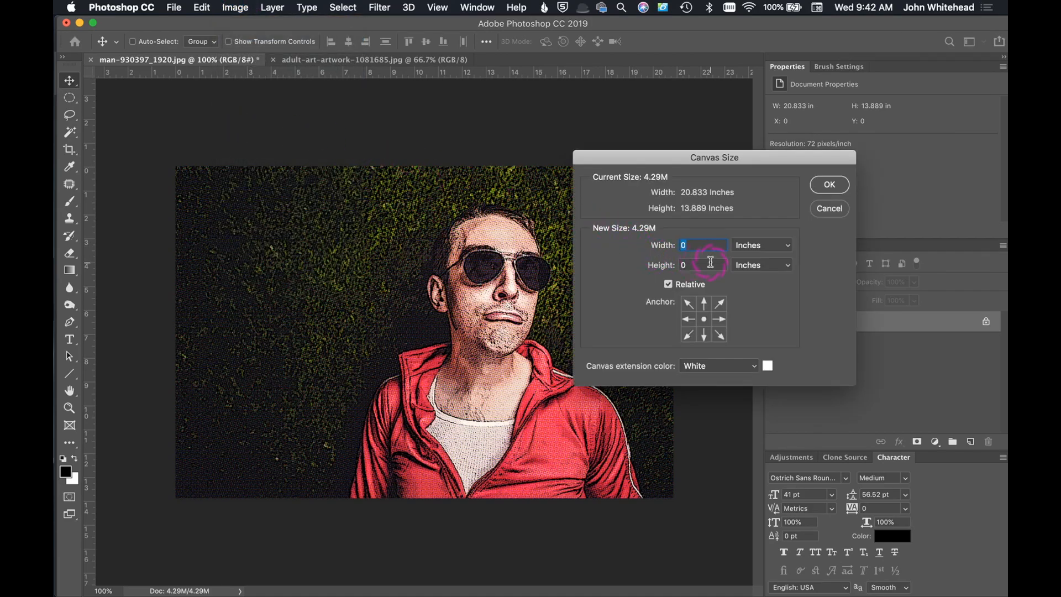
pyautogui.click(716, 365)
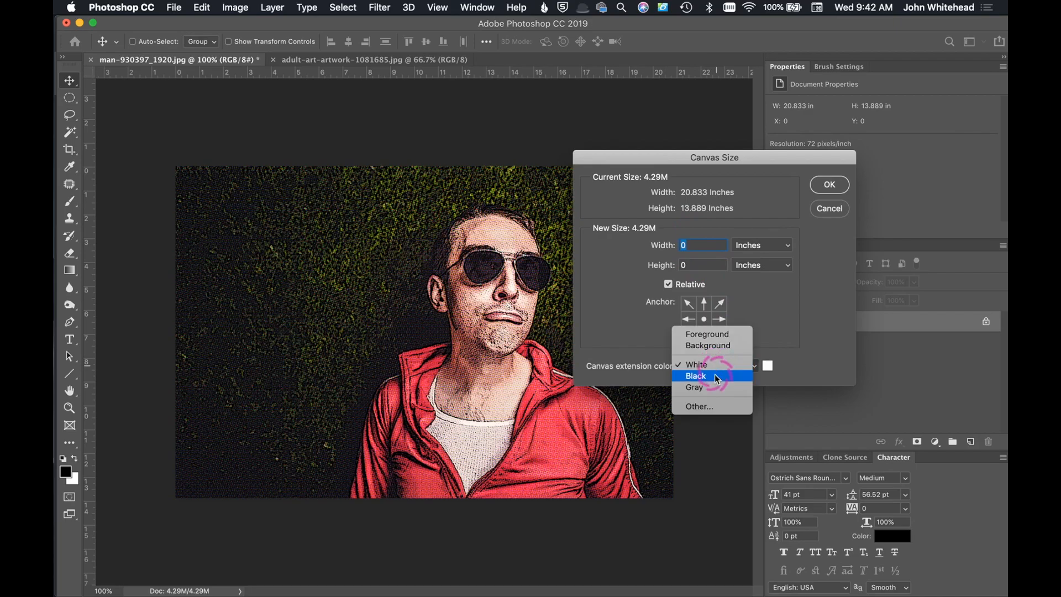
pyautogui.click(712, 377)
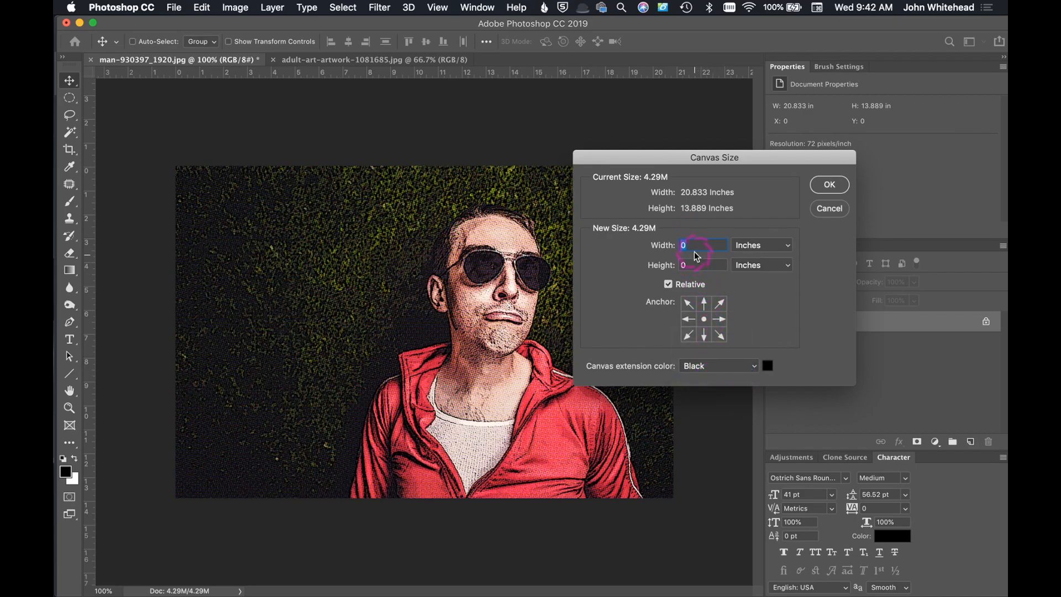
pyautogui.click(752, 247)
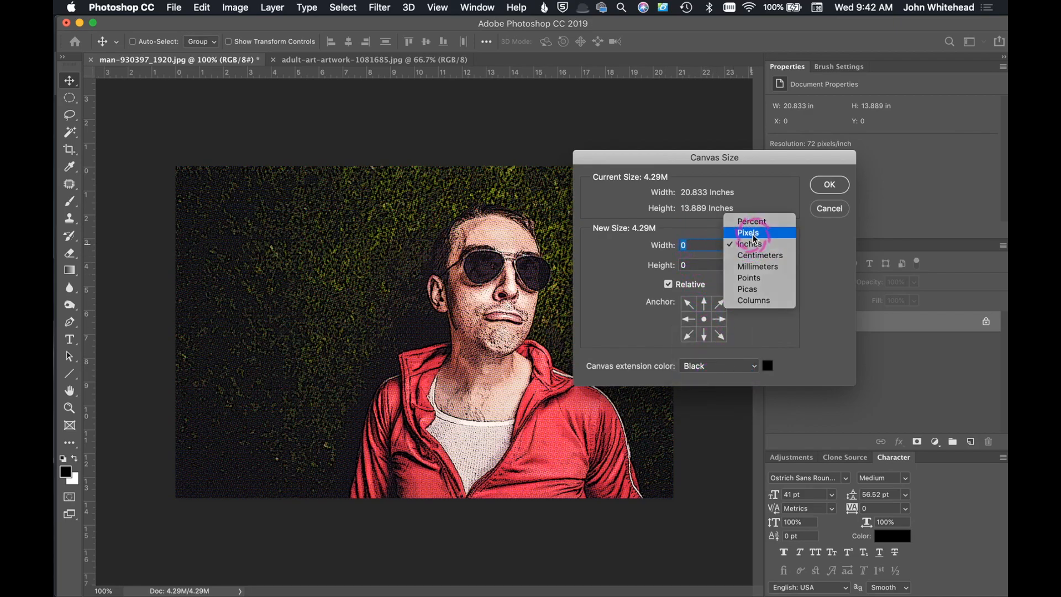
pyautogui.click(750, 232)
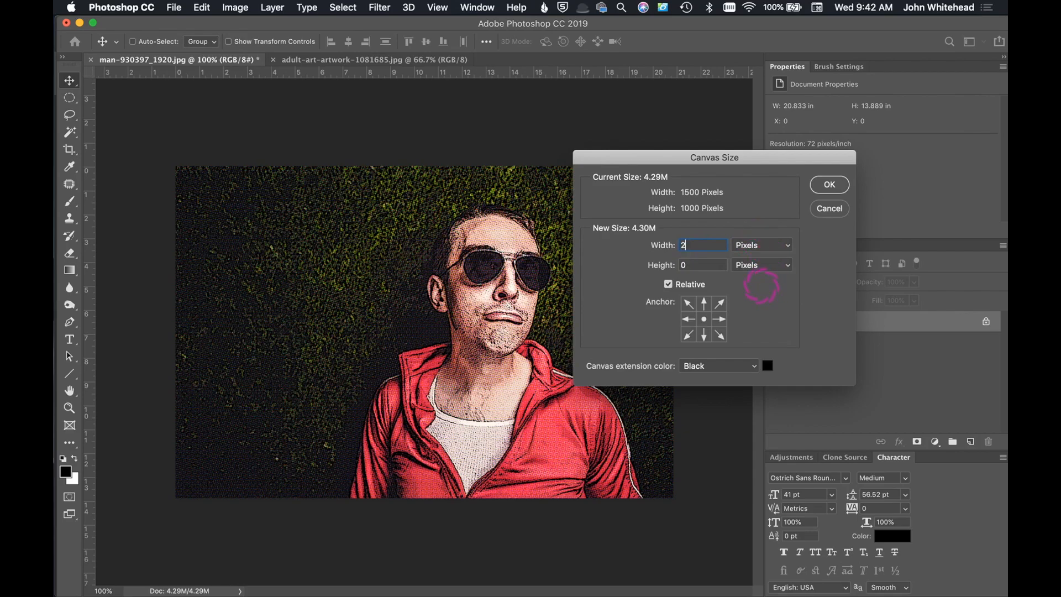
pyautogui.click(710, 262)
pyautogui.write('20')
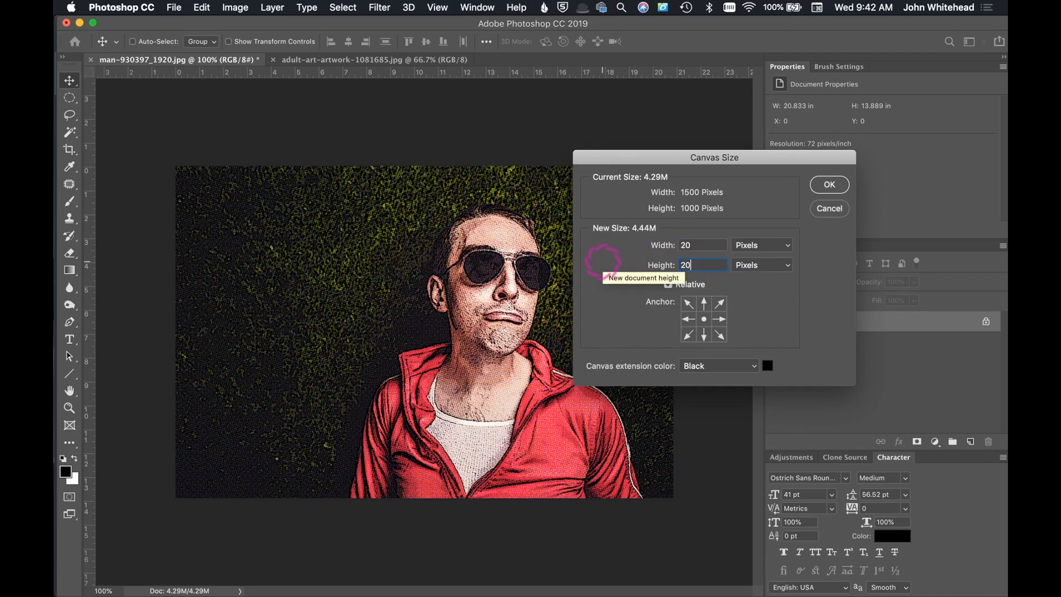
pyautogui.click(830, 184)
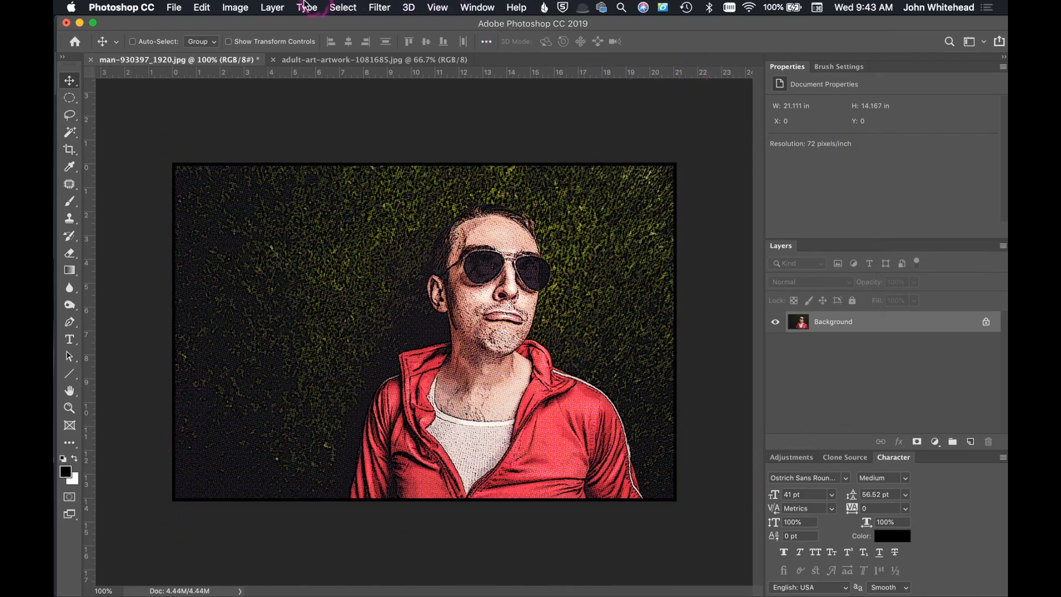
# Step: Extend the canvas by a relative 0.5 inches in width and height with a white extension color
pyautogui.click(234, 7)
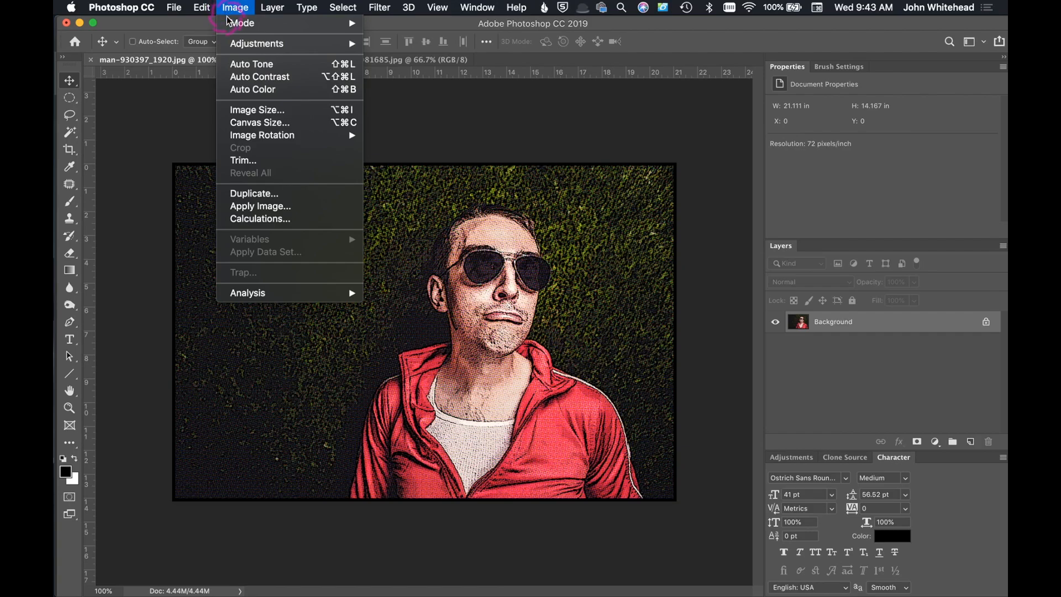
pyautogui.click(260, 122)
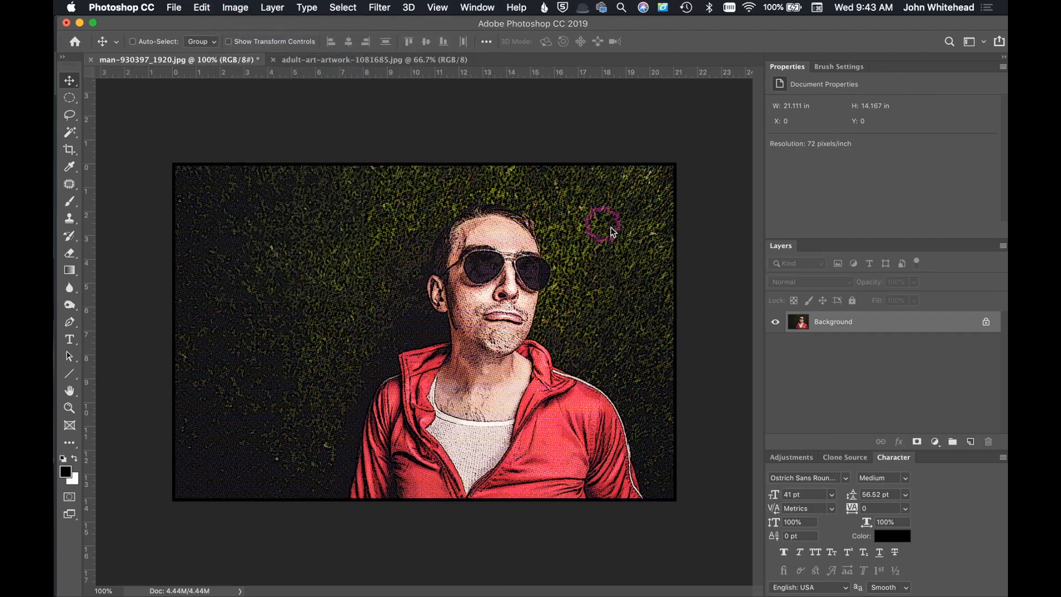
pyautogui.click(708, 365)
pyautogui.click(702, 352)
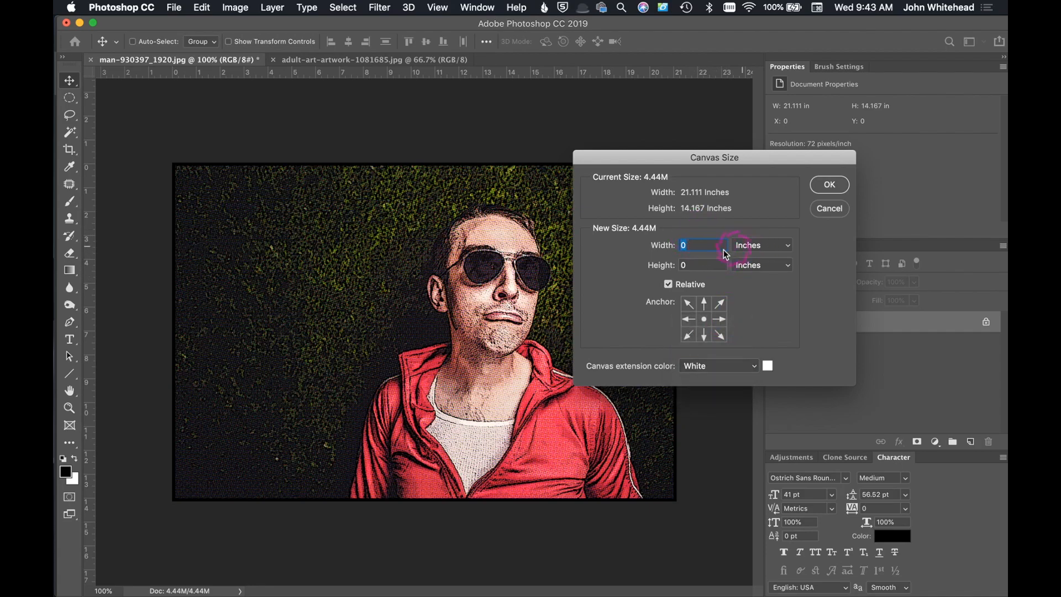
pyautogui.write('.5')
pyautogui.press('Tab')
pyautogui.write('.5')
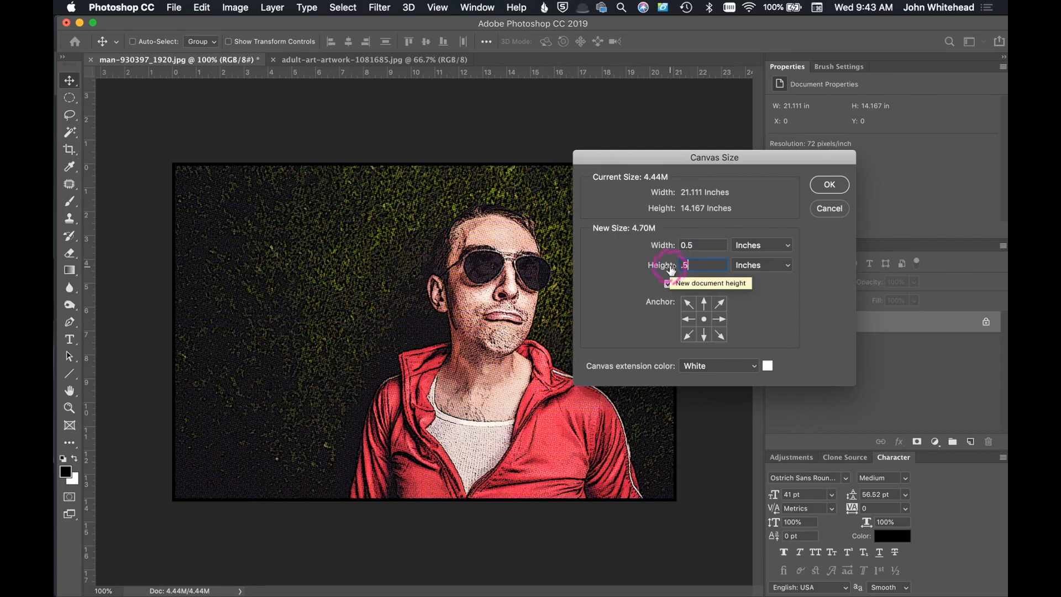
pyautogui.click(829, 184)
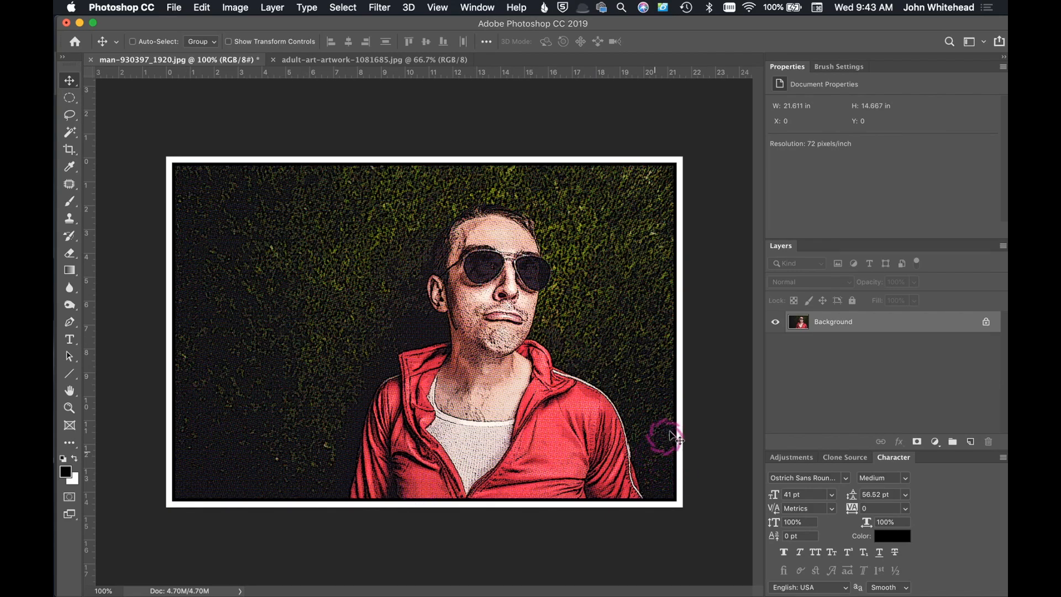
# Step: Stop recording the action and bring up the adult-art-artwork-1081685.jpg document with the whole photo in view
pyautogui.moveTo(1006, 260); pyautogui.dragTo(505, 125)
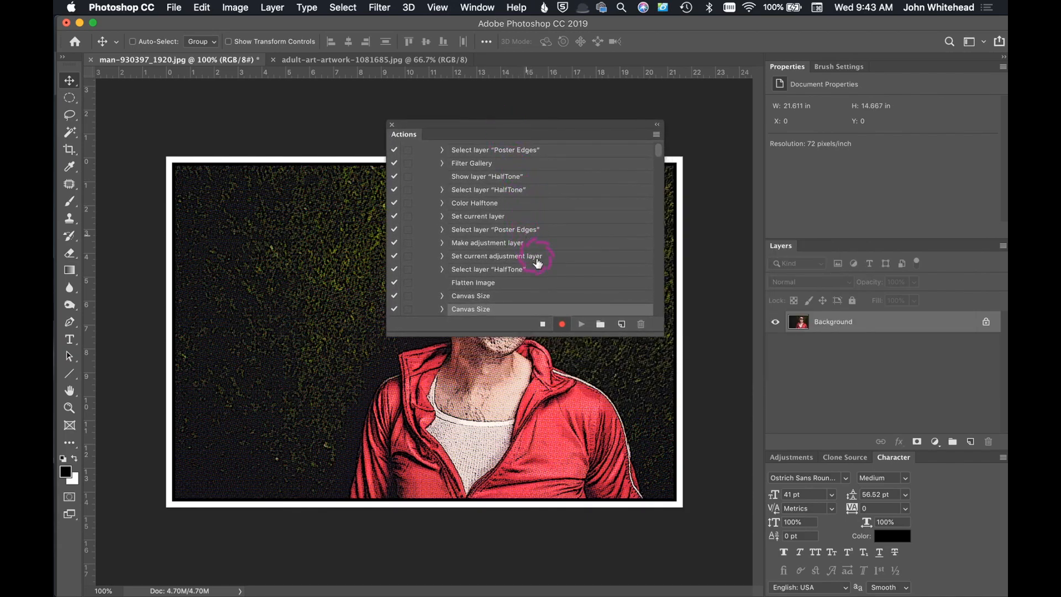
pyautogui.click(542, 326)
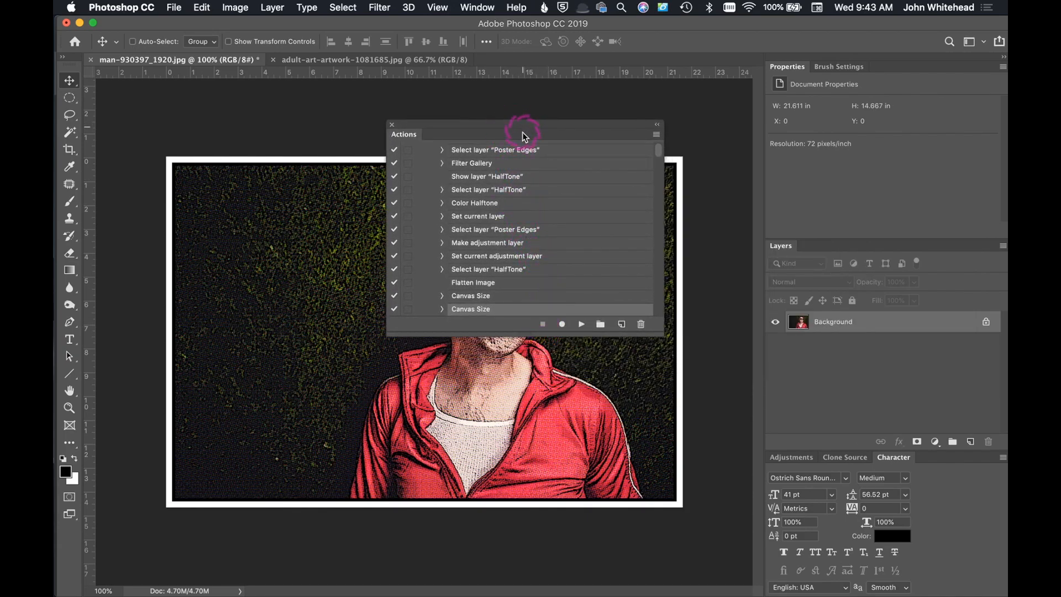
pyautogui.click(353, 61)
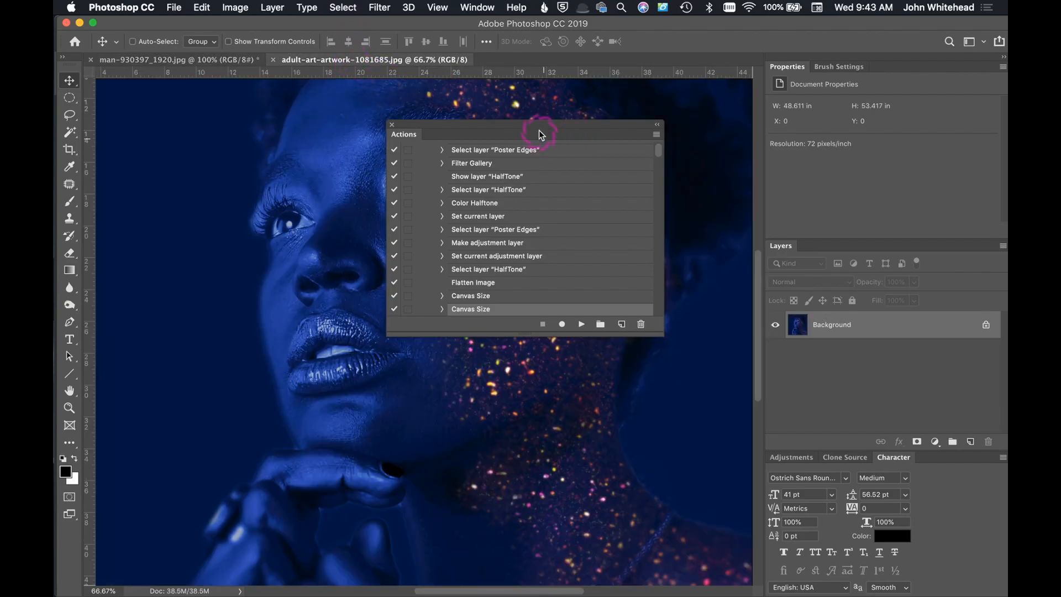
pyautogui.press('super+minus')
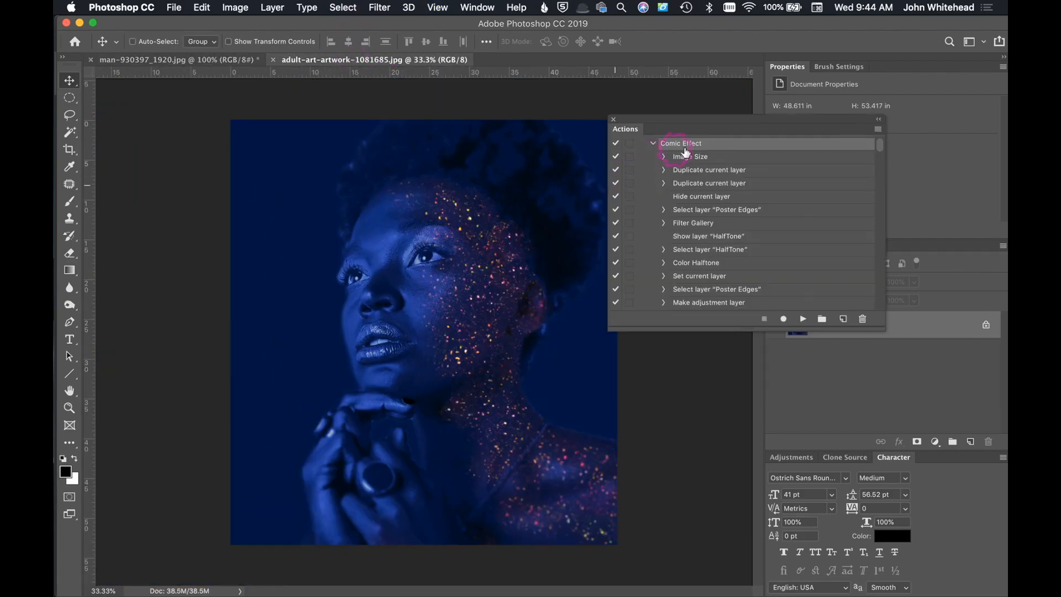
# Step: Turn on the dialog toggle for the Image Size step of the Comic Effect action
pyautogui.click(691, 144)
pyautogui.click(629, 158)
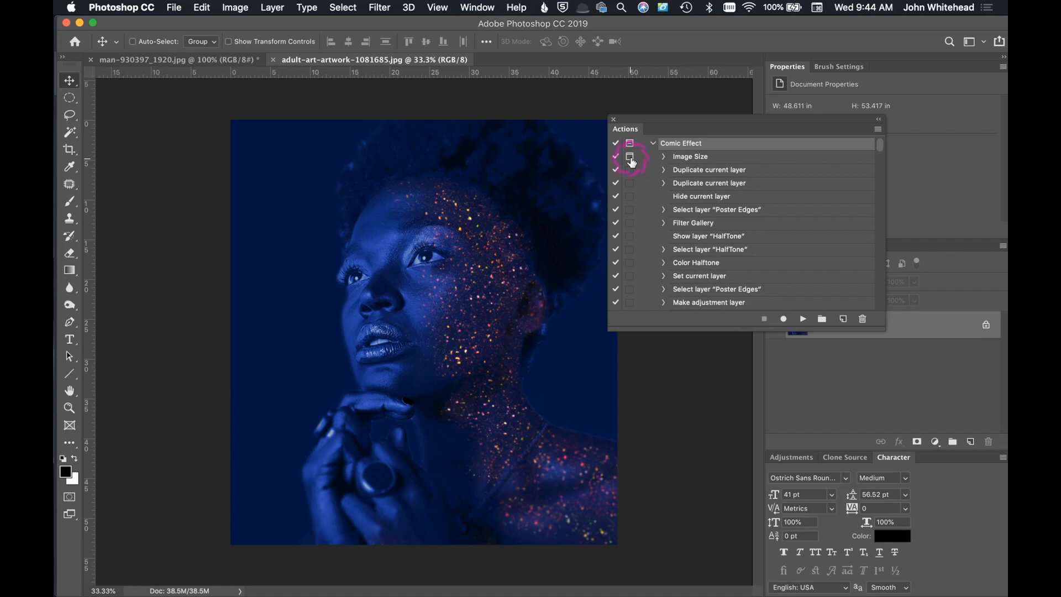
pyautogui.click(434, 252)
# Step: Display the actions in Button Mode and run Comic Effect on the photo with an image height of 1500 pixels
pyautogui.click(877, 130)
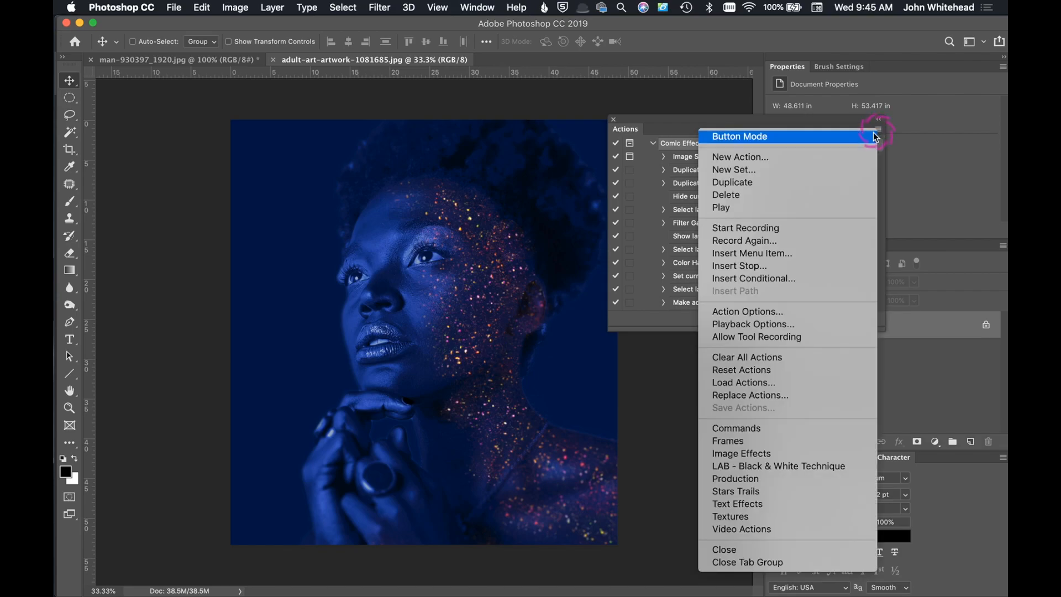
pyautogui.click(850, 139)
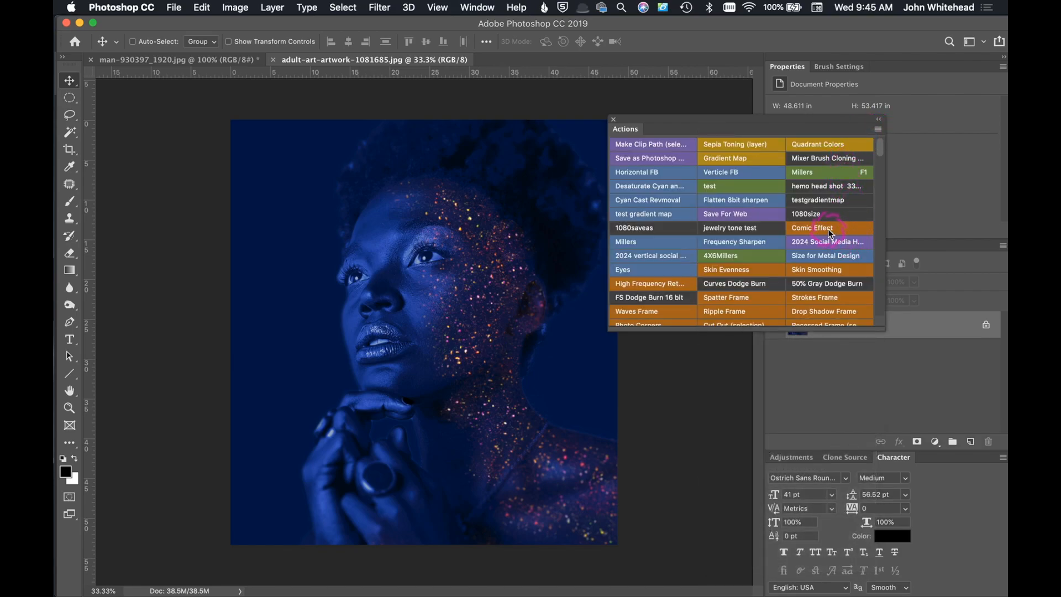
pyautogui.click(827, 229)
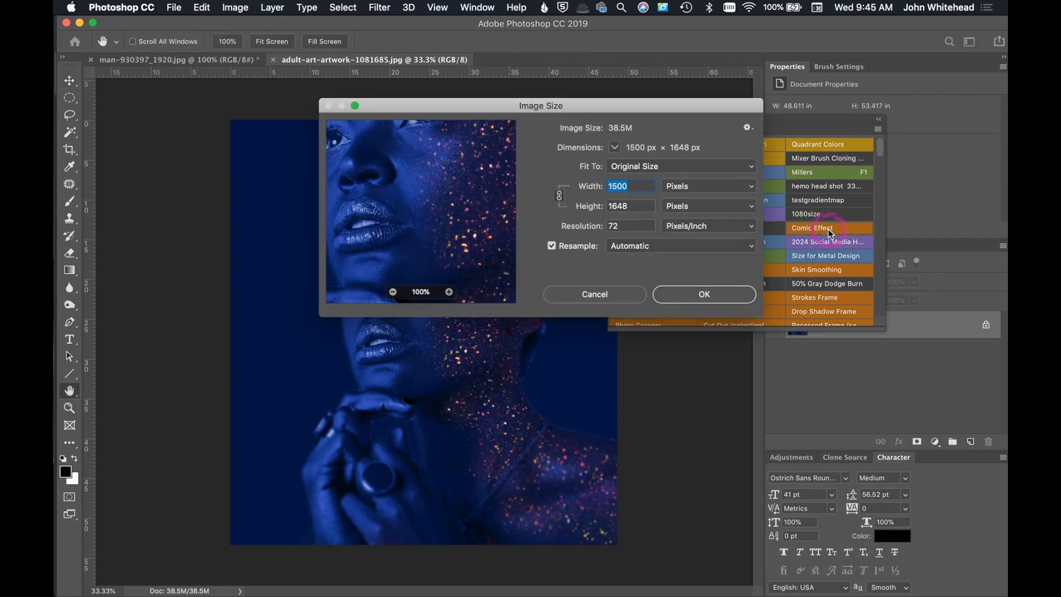
pyautogui.doubleClick(617, 205)
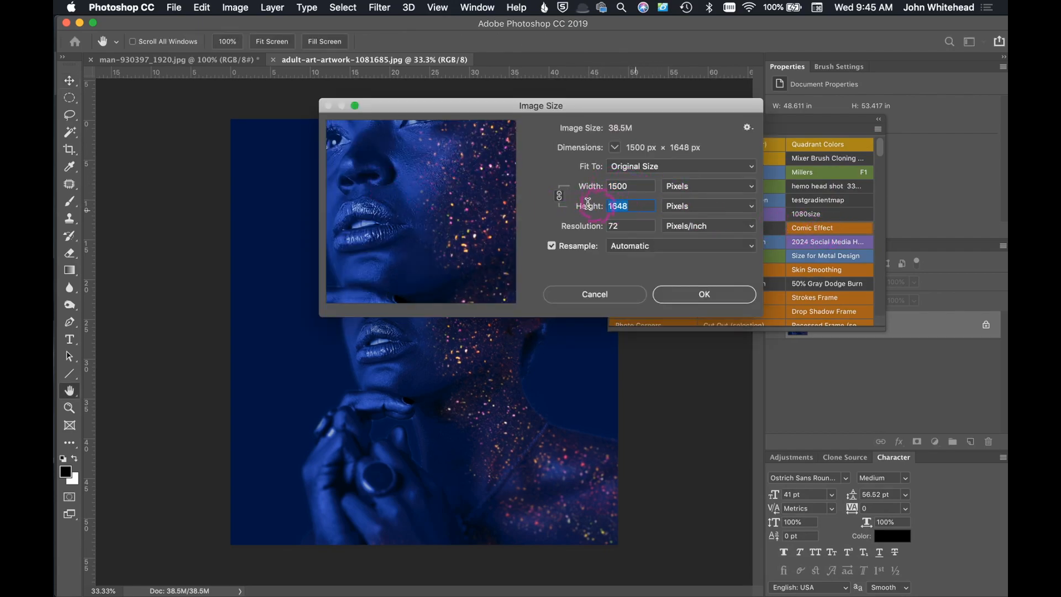
pyautogui.write('1500')
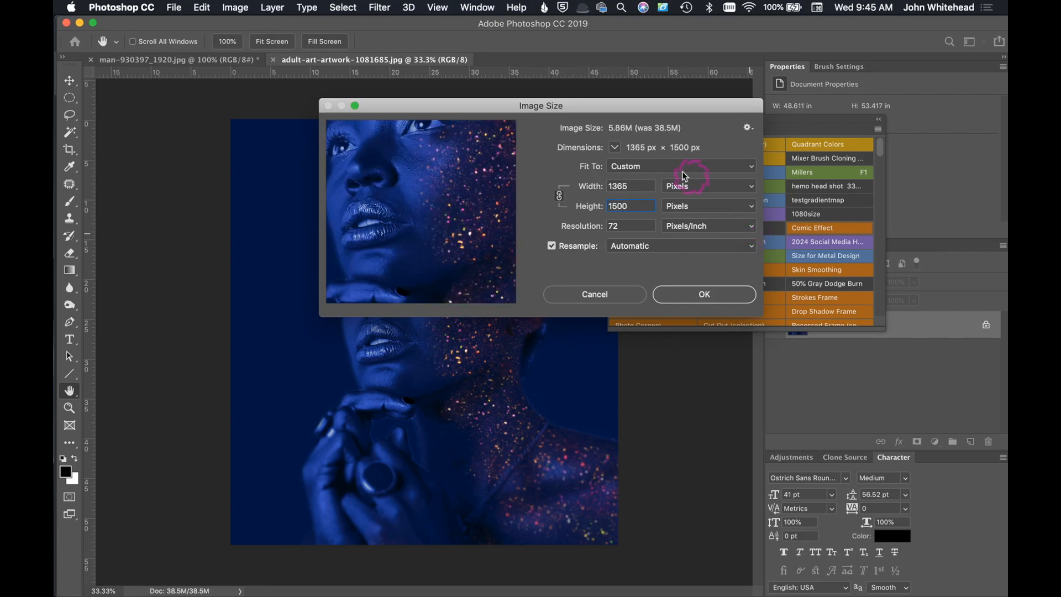
pyautogui.click(721, 294)
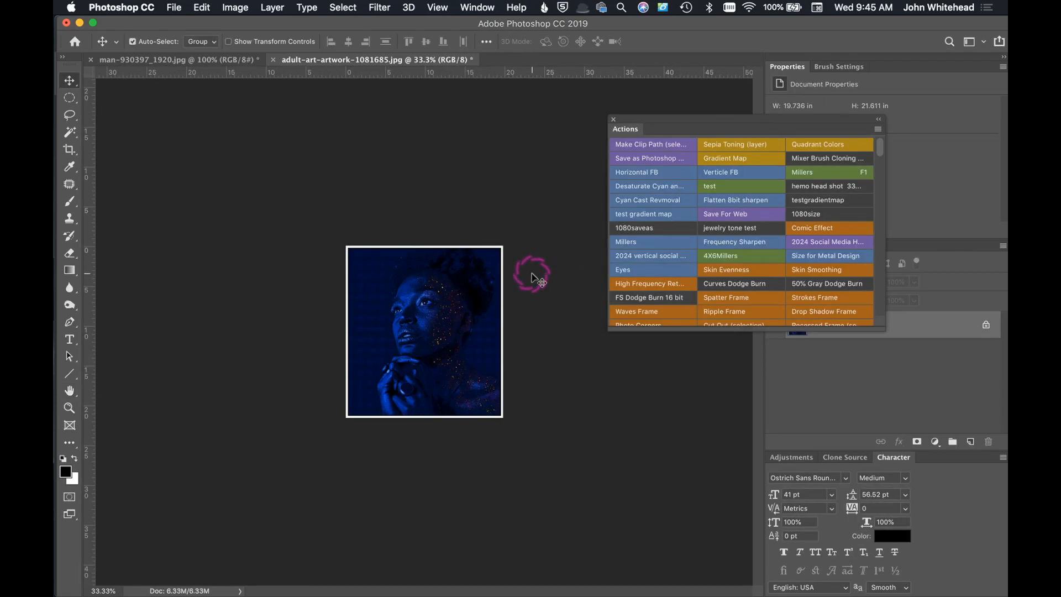
# Step: Hide the list of actions and add a new blank layer above the Background
pyautogui.press('super+equal')
pyautogui.press('super+equal')
pyautogui.press('super+equal')
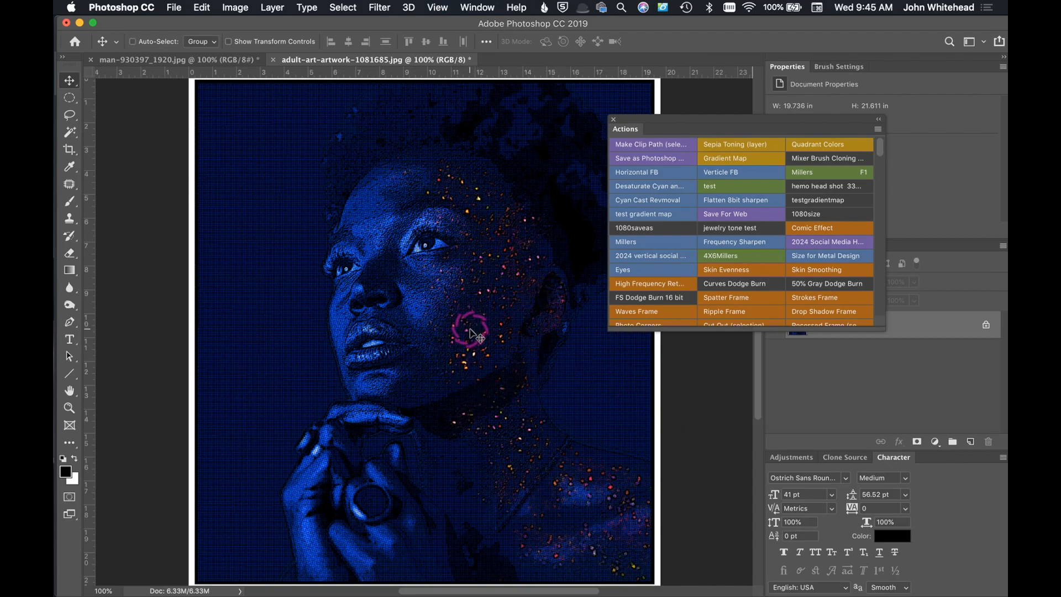
pyautogui.press('super')
pyautogui.press('super+equal')
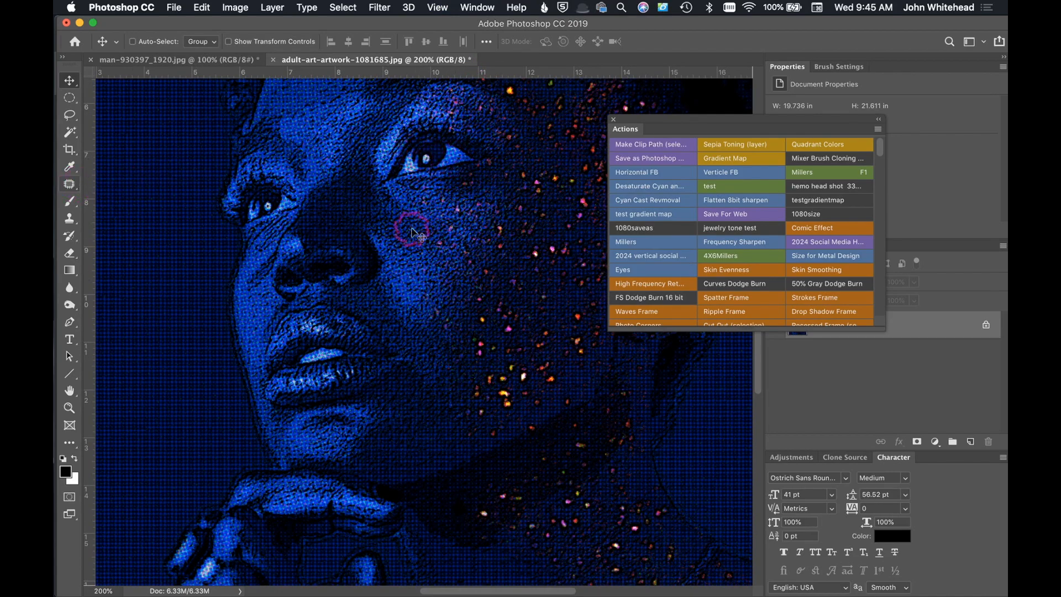
pyautogui.hotkey('alt', 'F9')
pyautogui.click(969, 441)
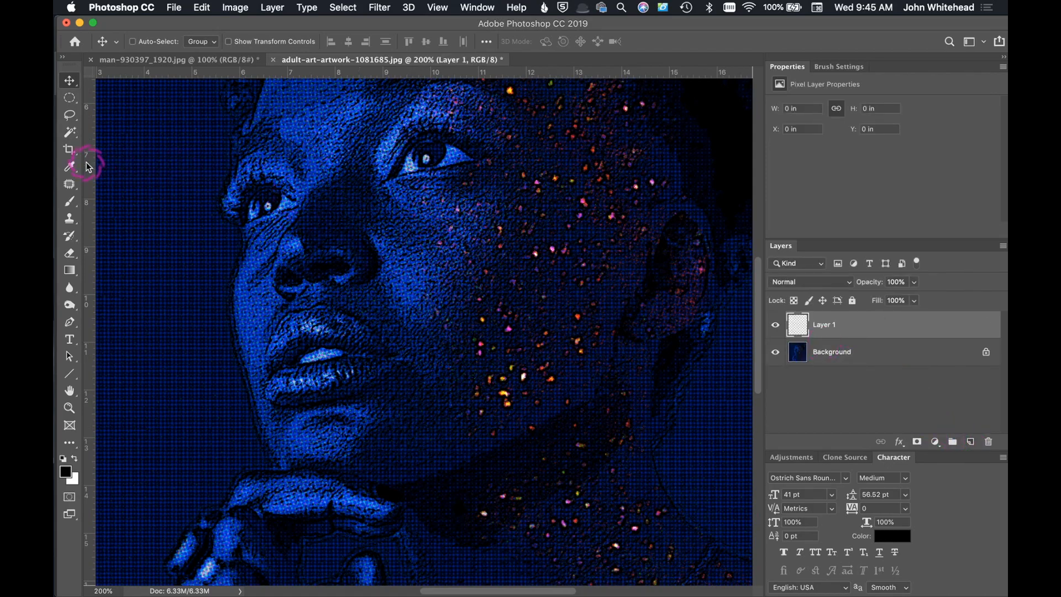
# Step: Draw an elliptical selection about 0.14 by 0.15 inches over the farther eye's catchlight and fill it with white in Normal mode at 100% opacity
pyautogui.click(74, 99)
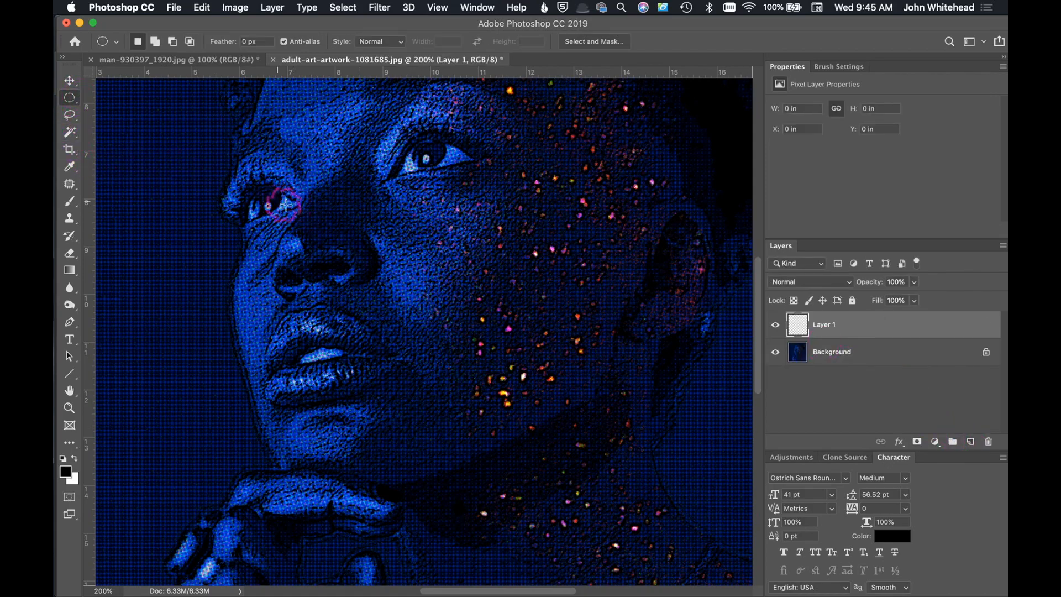
pyautogui.press('super+minus')
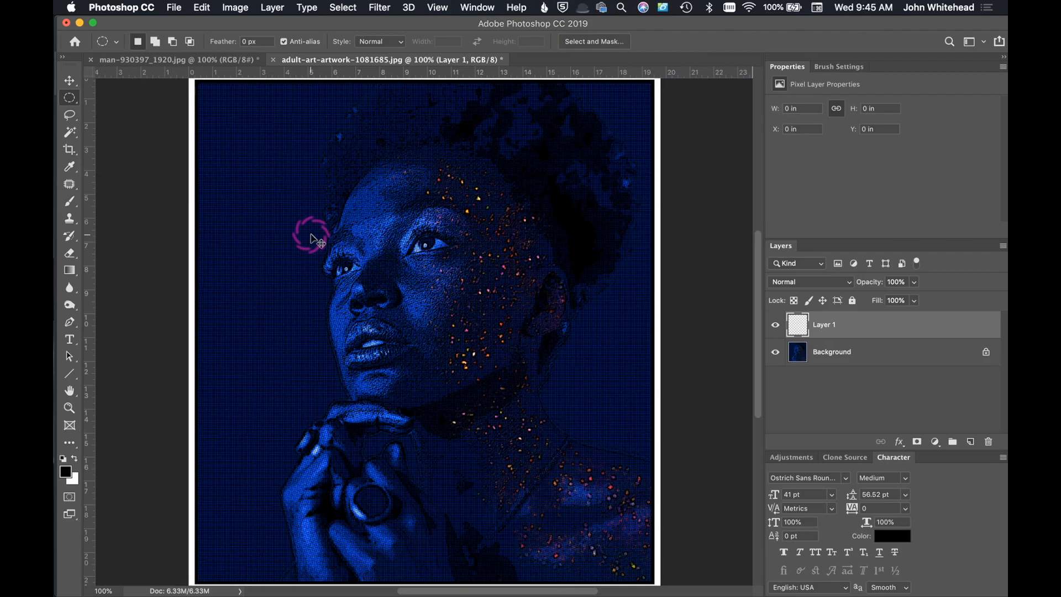
pyautogui.press('super+equal')
pyautogui.press('super+equal')
pyautogui.moveTo(318, 200); pyautogui.dragTo(430, 394)
pyautogui.moveTo(292, 321); pyautogui.dragTo(310, 344)
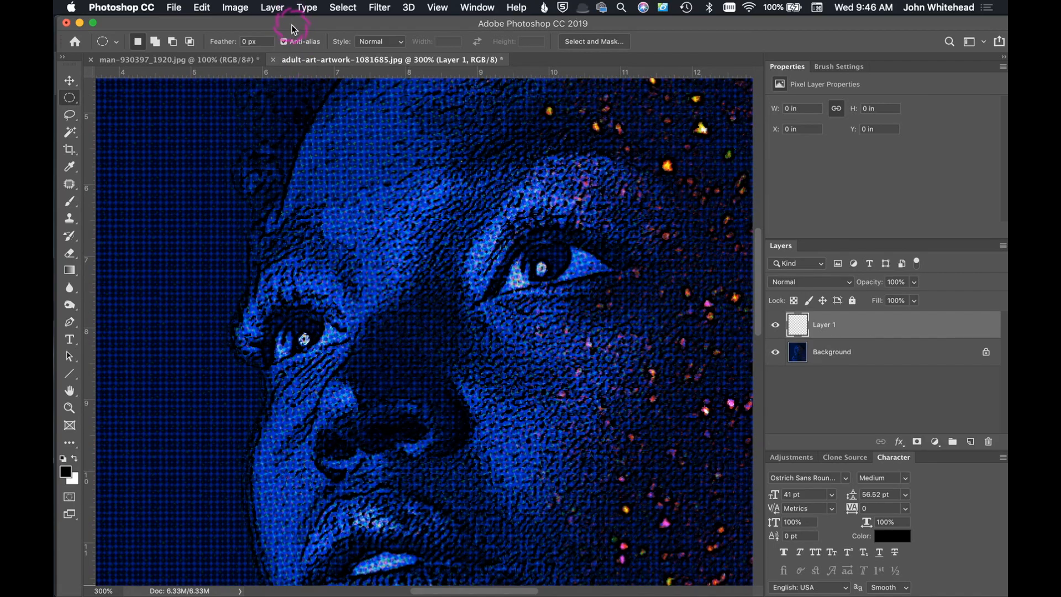
pyautogui.click(202, 8)
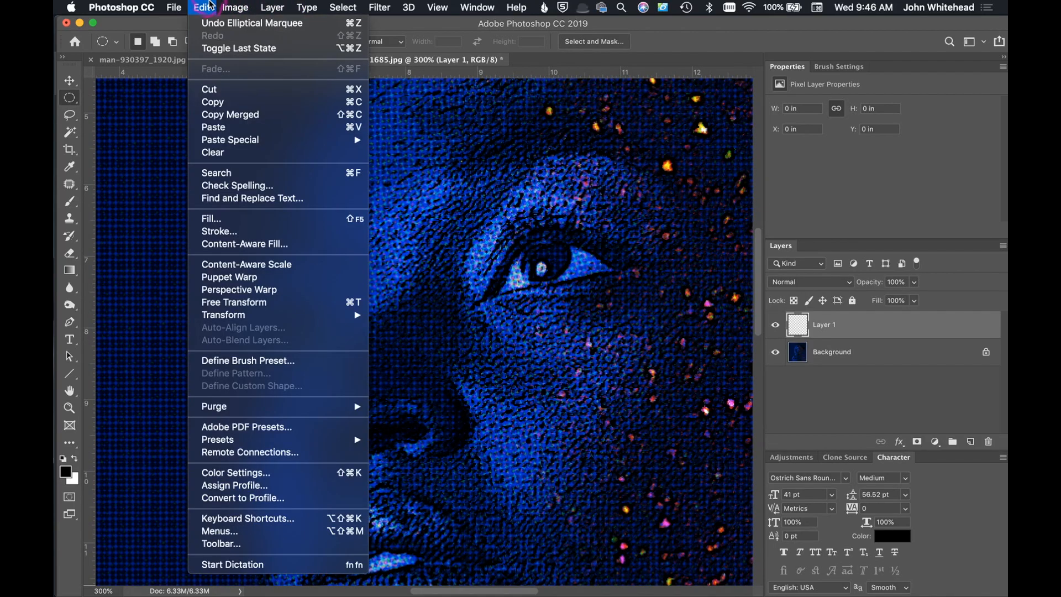
pyautogui.click(233, 220)
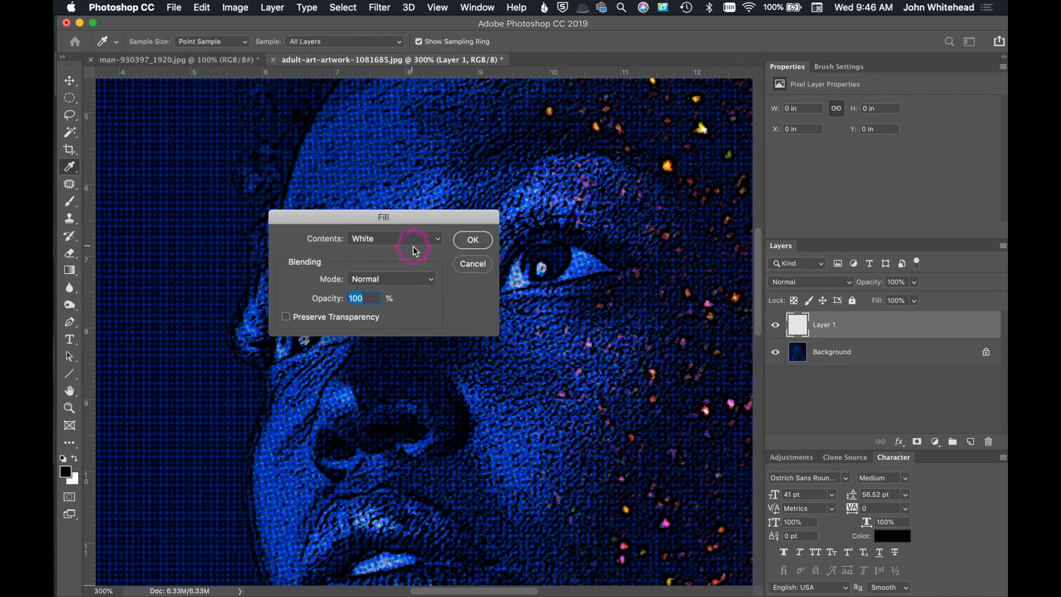
pyautogui.click(473, 240)
pyautogui.press('m')
pyautogui.click(305, 302)
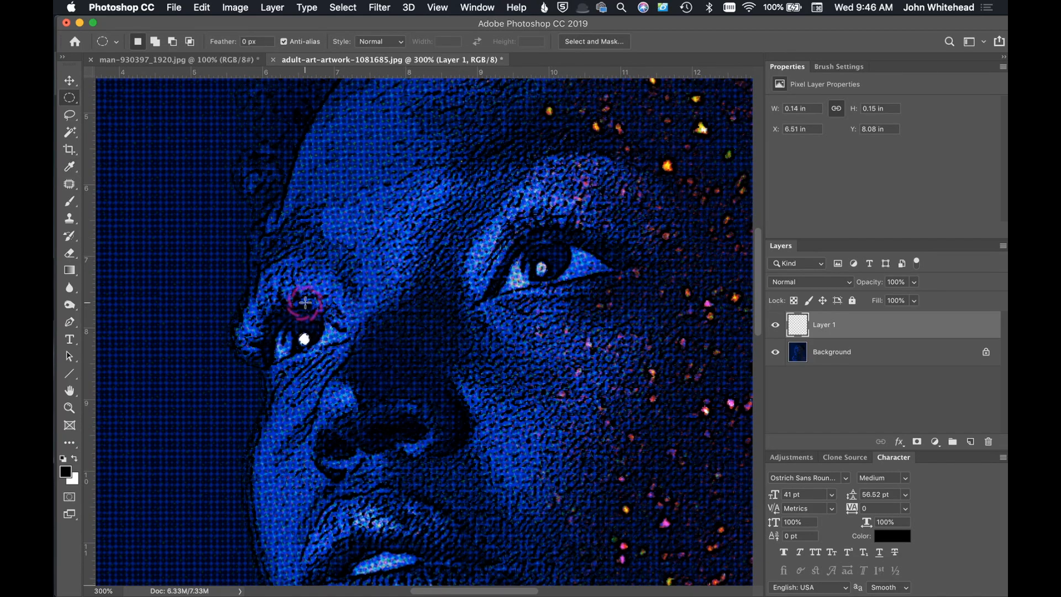
# Step: Copy the white catchlight dot, paste it as a new layer and move the copy onto the nearer eye's catchlight
pyautogui.press('super+c')
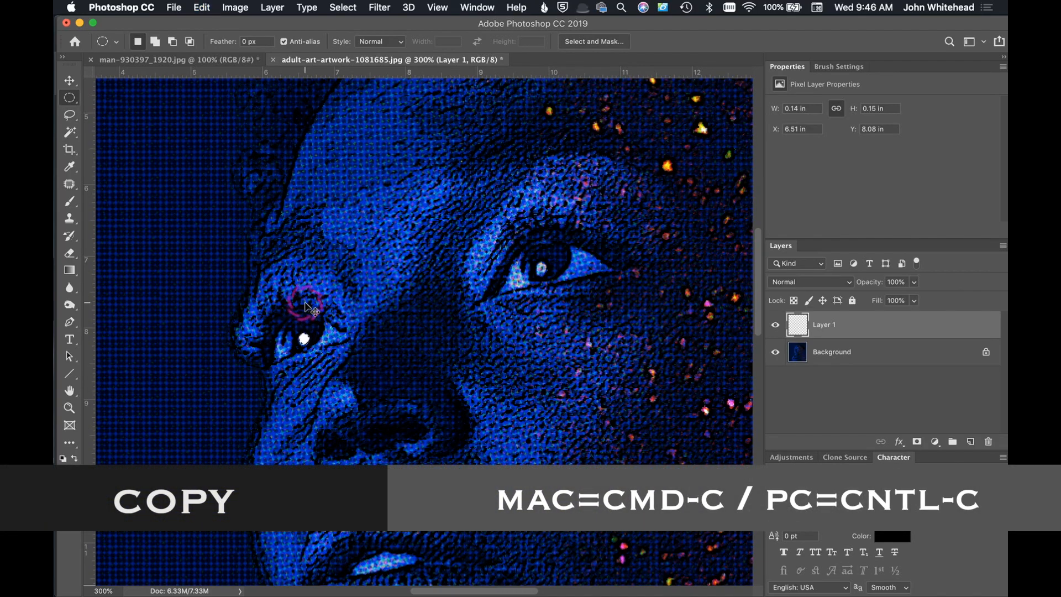
pyautogui.press('super+v')
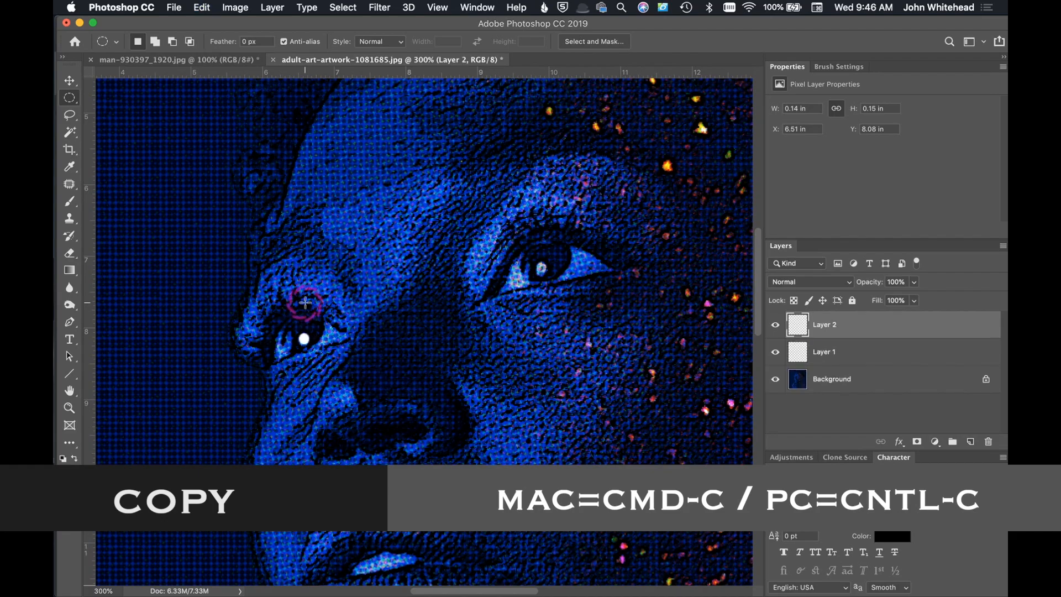
pyautogui.click(69, 81)
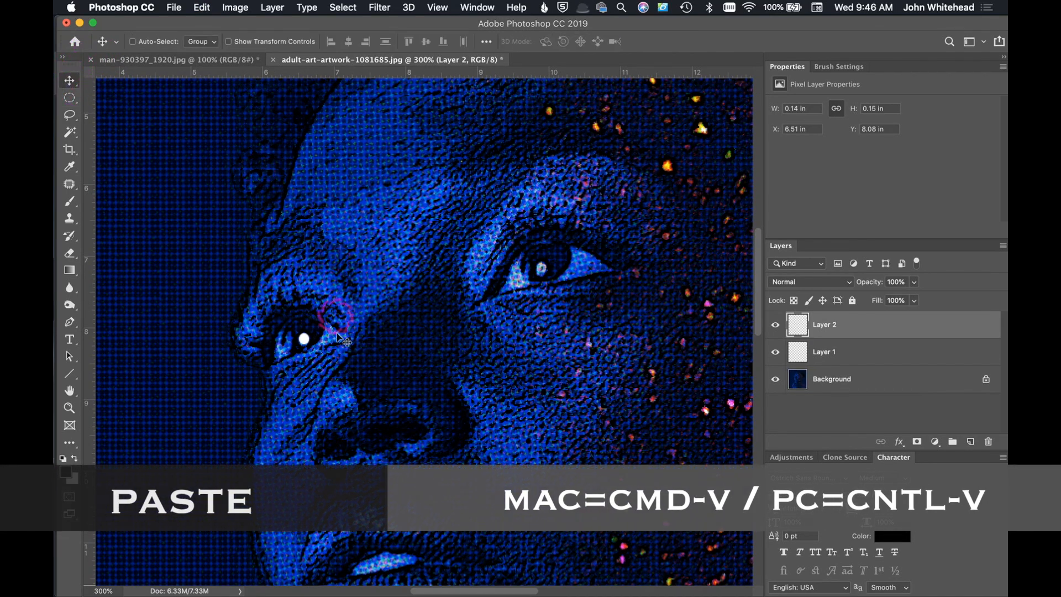
pyautogui.moveTo(320, 347); pyautogui.dragTo(544, 270)
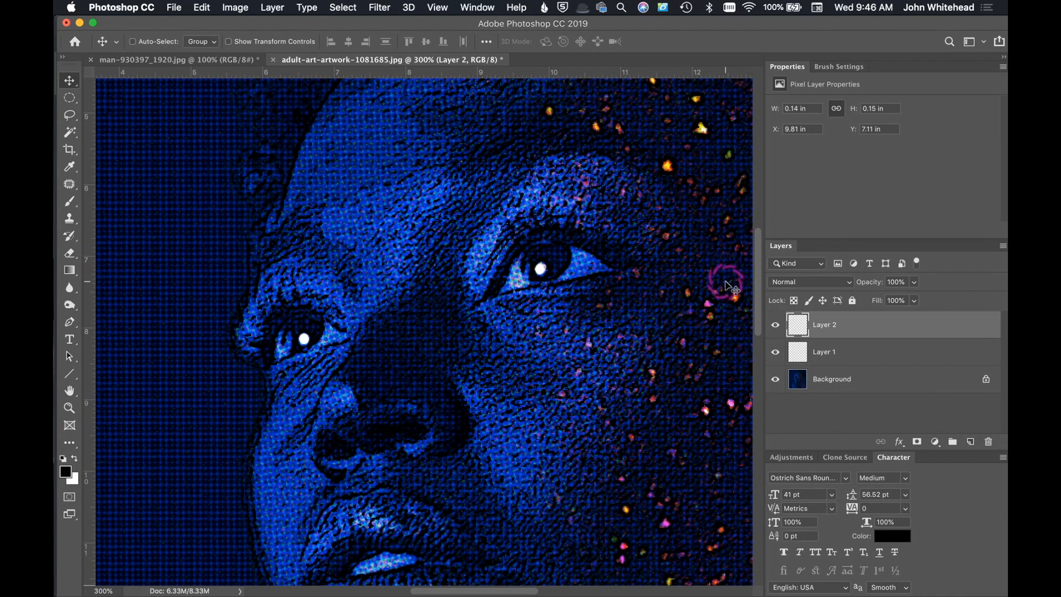
pyautogui.press('super+minus')
pyautogui.press('super+minus')
pyautogui.press('super+minus')
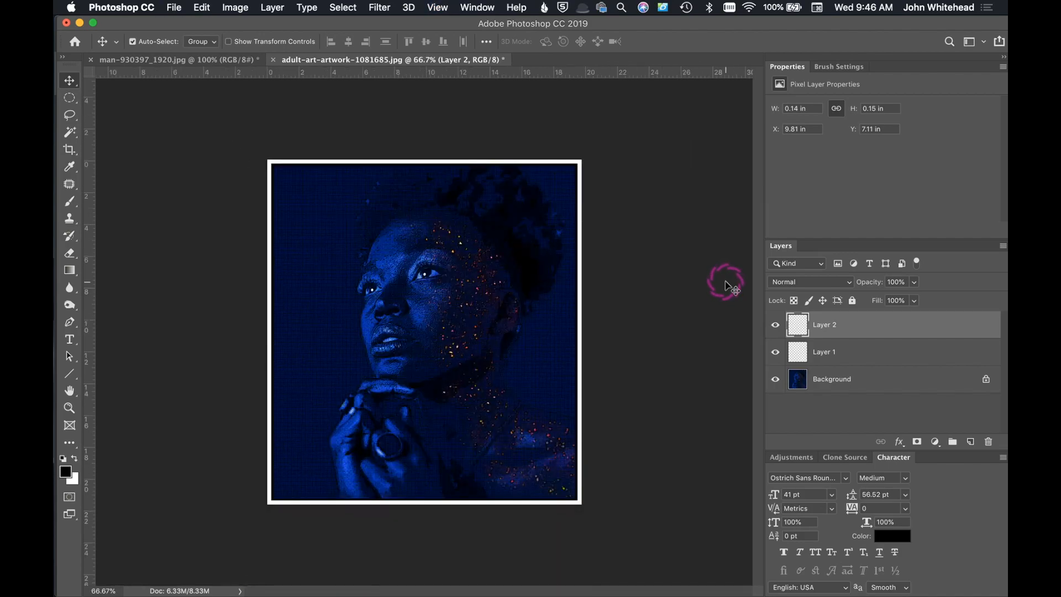
pyautogui.click(829, 317)
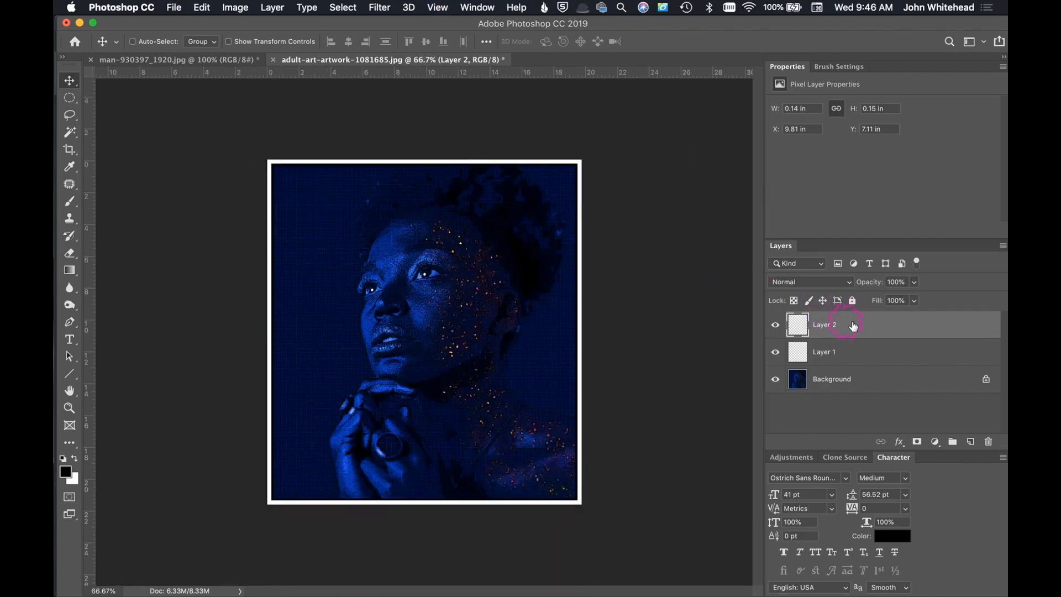